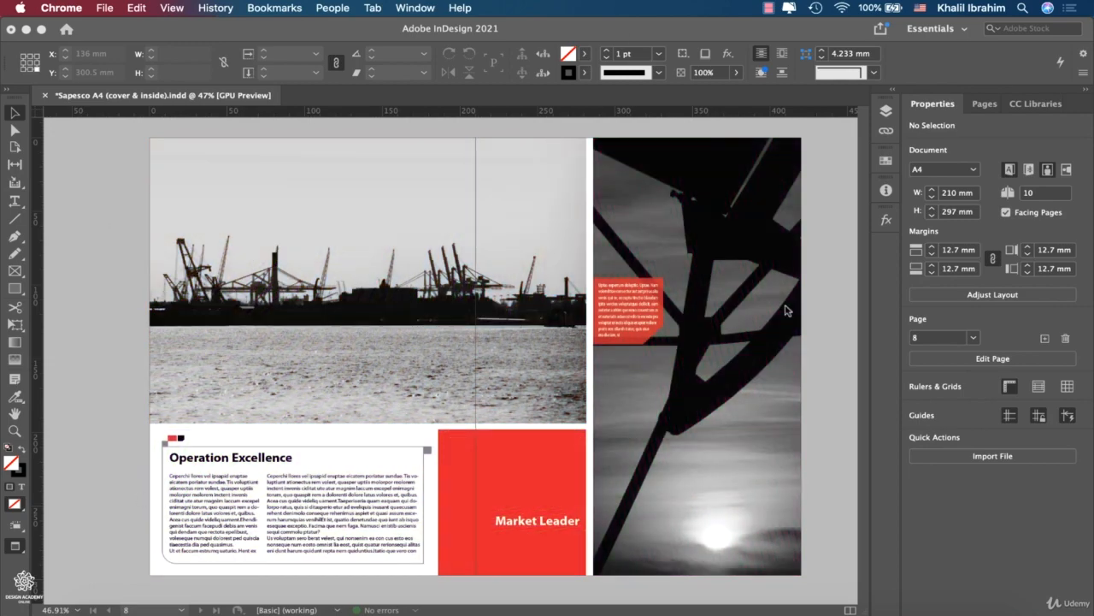
- Review the finished layout, the coloured block spread on pages 6–7, and each of the three empty frames on pages 4–5
{"action": "scroll", "coordinate": [788, 311], "scroll_direction": "up", "scroll_amount": 10}
{"action": "scroll", "coordinate": [787, 310], "scroll_direction": "down", "scroll_amount": 3}
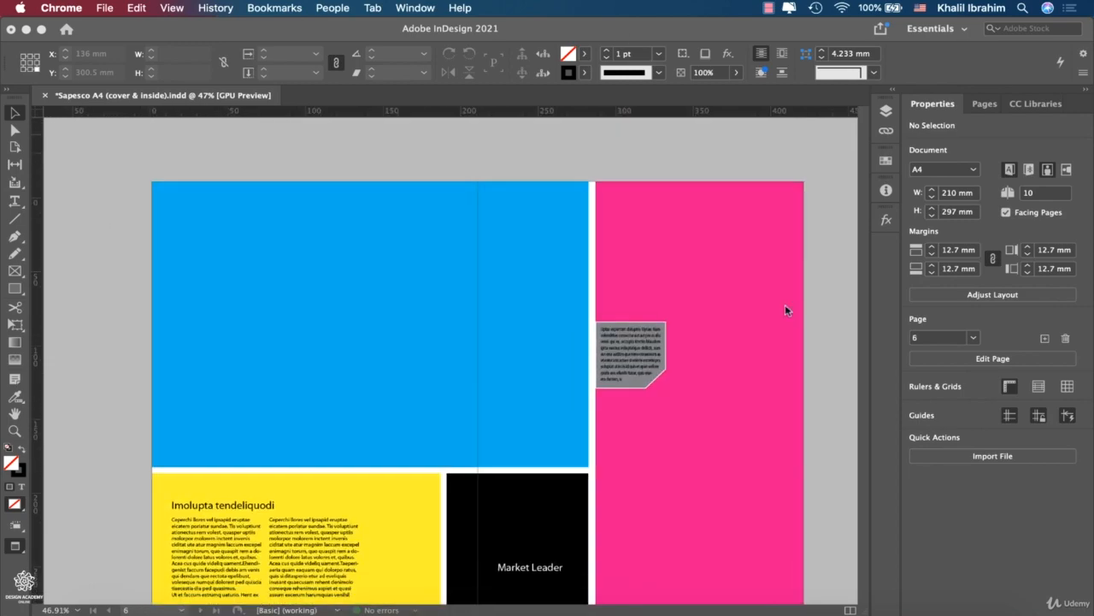
{"action": "scroll", "coordinate": [785, 309], "scroll_direction": "down", "scroll_amount": 1}
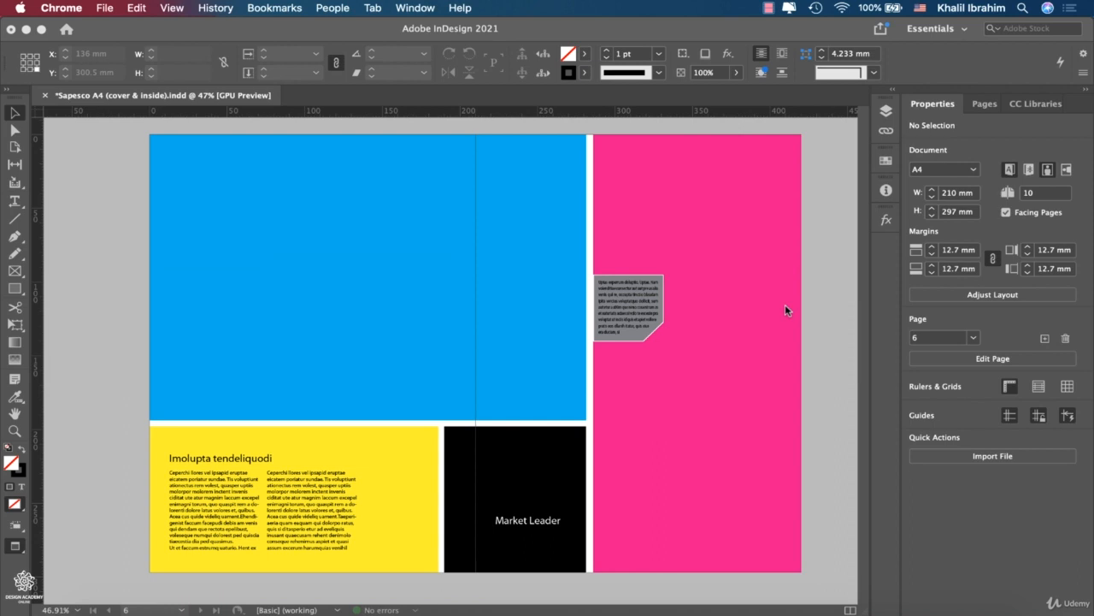
{"action": "left_click", "coordinate": [785, 305]}
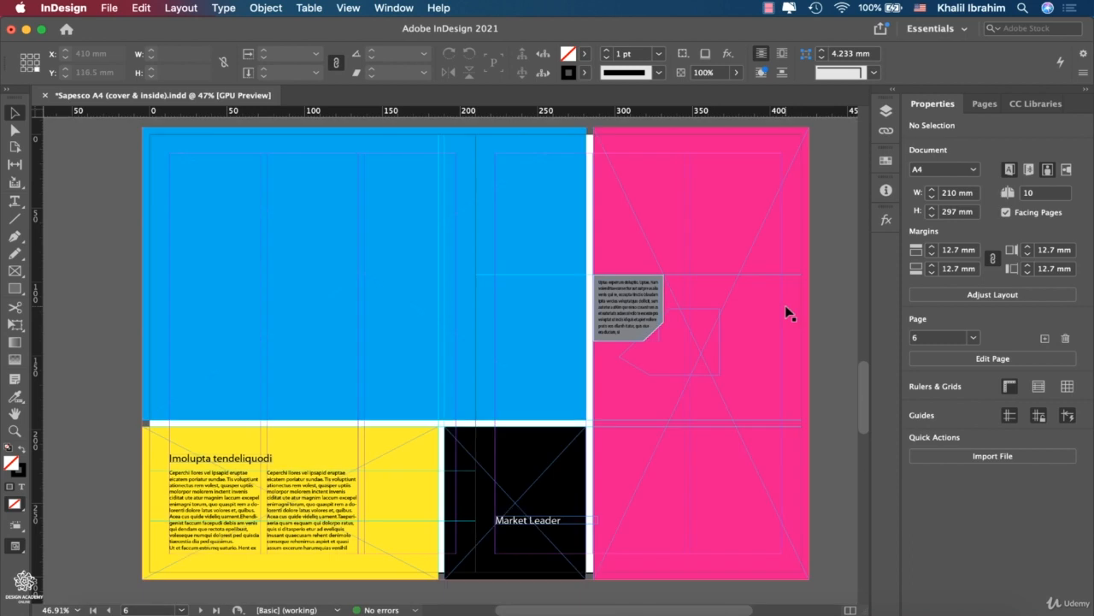
{"action": "scroll", "coordinate": [786, 307], "scroll_direction": "up", "scroll_amount": 10}
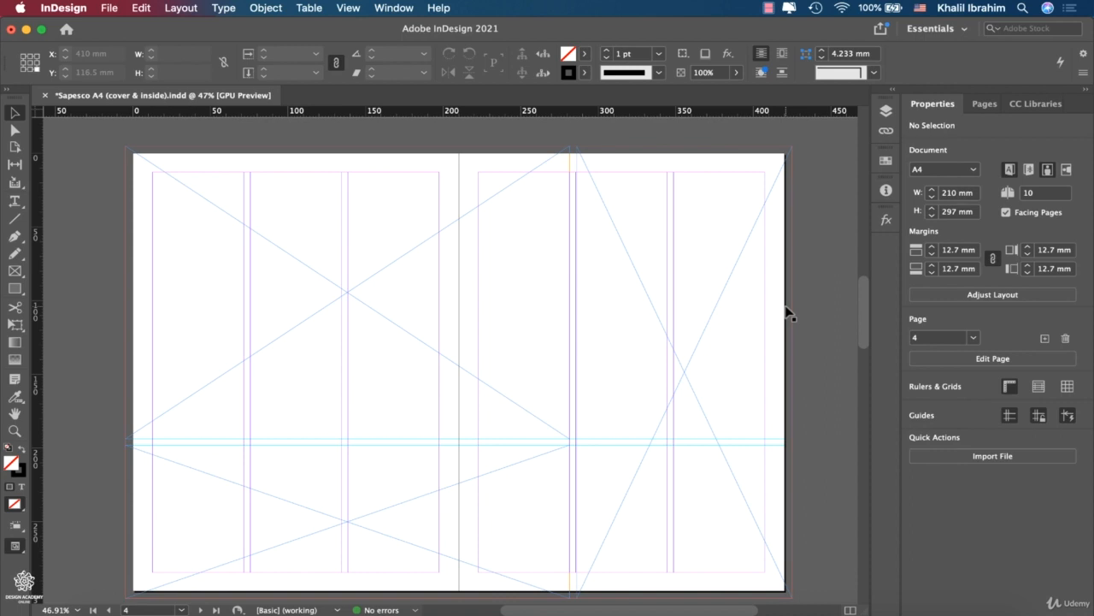
{"action": "left_click", "coordinate": [207, 308]}
{"action": "left_click", "coordinate": [614, 273]}
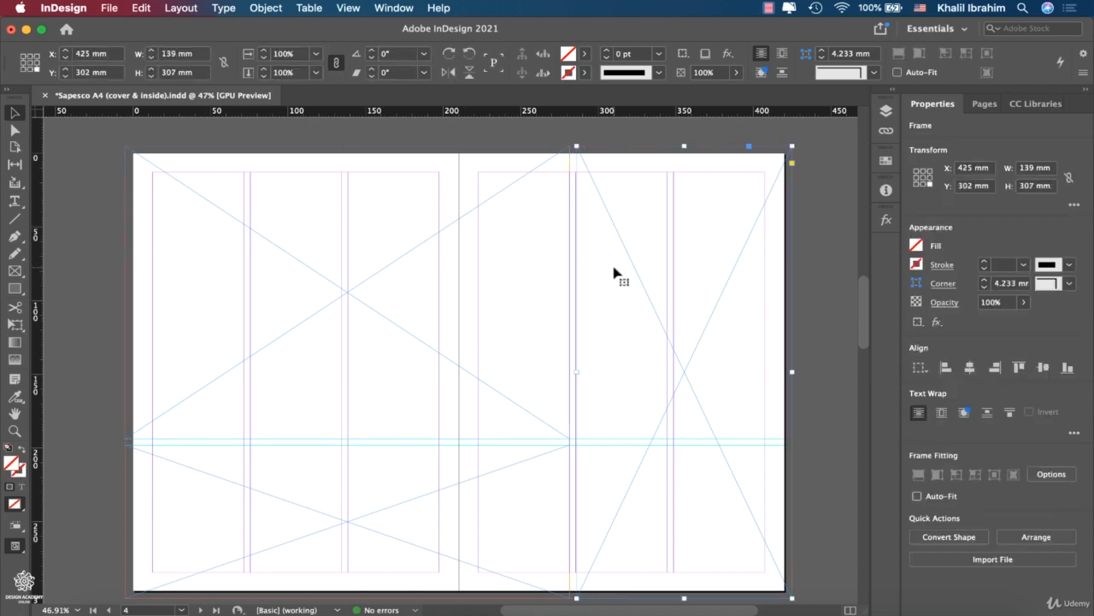
{"action": "left_click", "coordinate": [335, 496]}
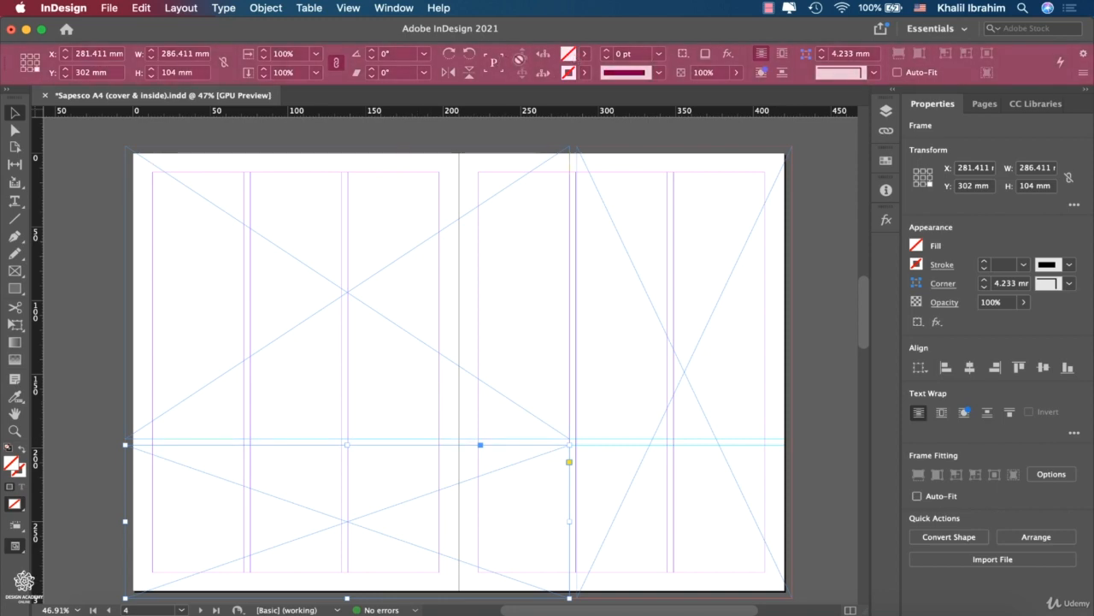
- Display the effects settings for the lower frame on pages 4–5, view the document's layers, and collapse the layer list
{"action": "left_click", "coordinate": [393, 7]}
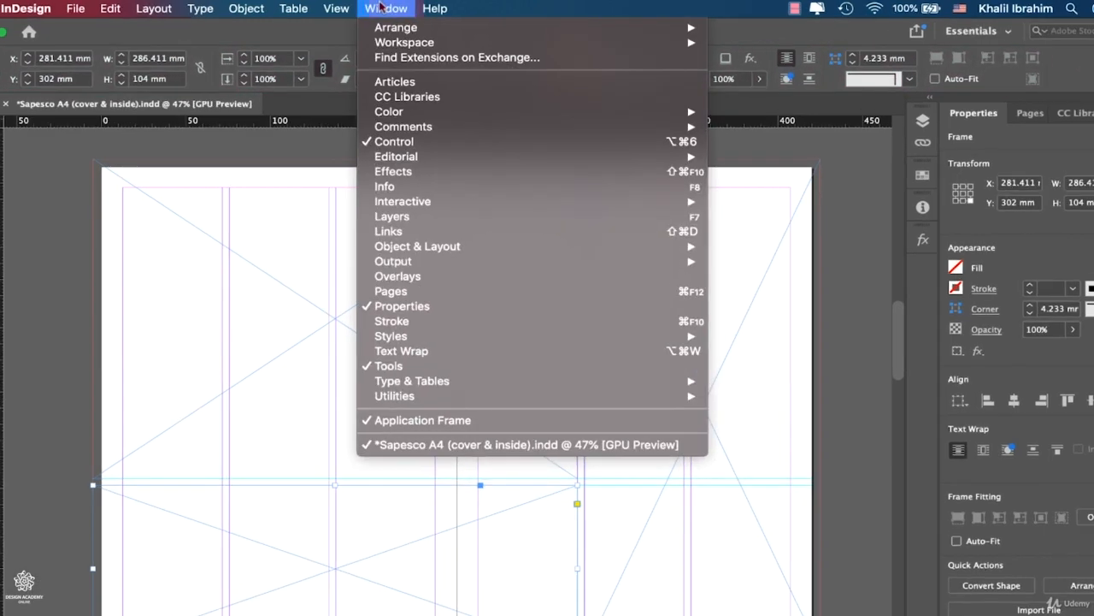
{"action": "mouse_move", "coordinate": [390, 116]}
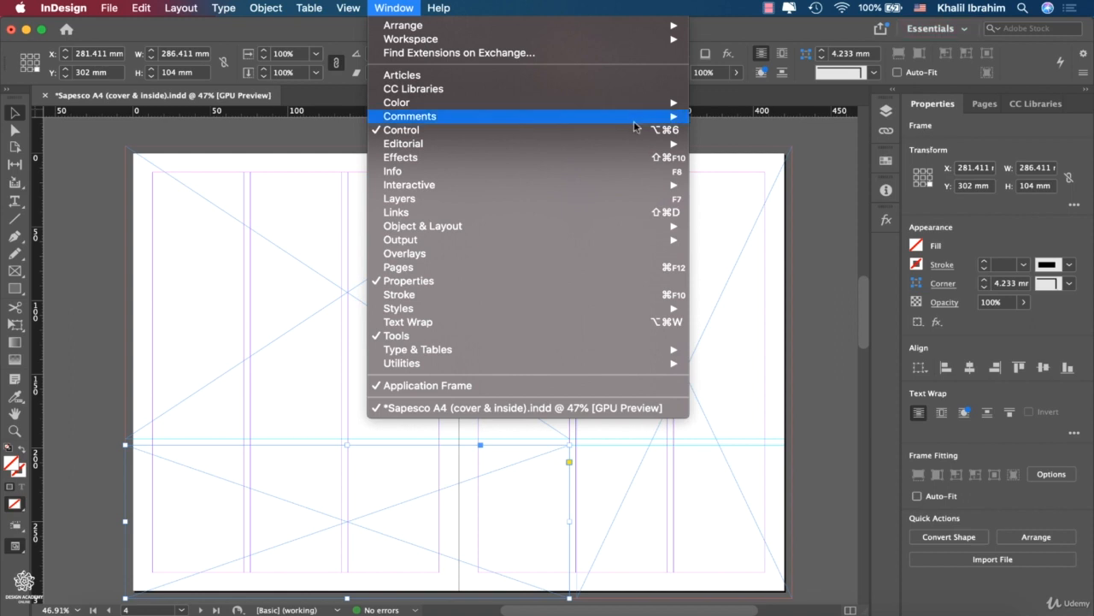
{"action": "left_click", "coordinate": [564, 158]}
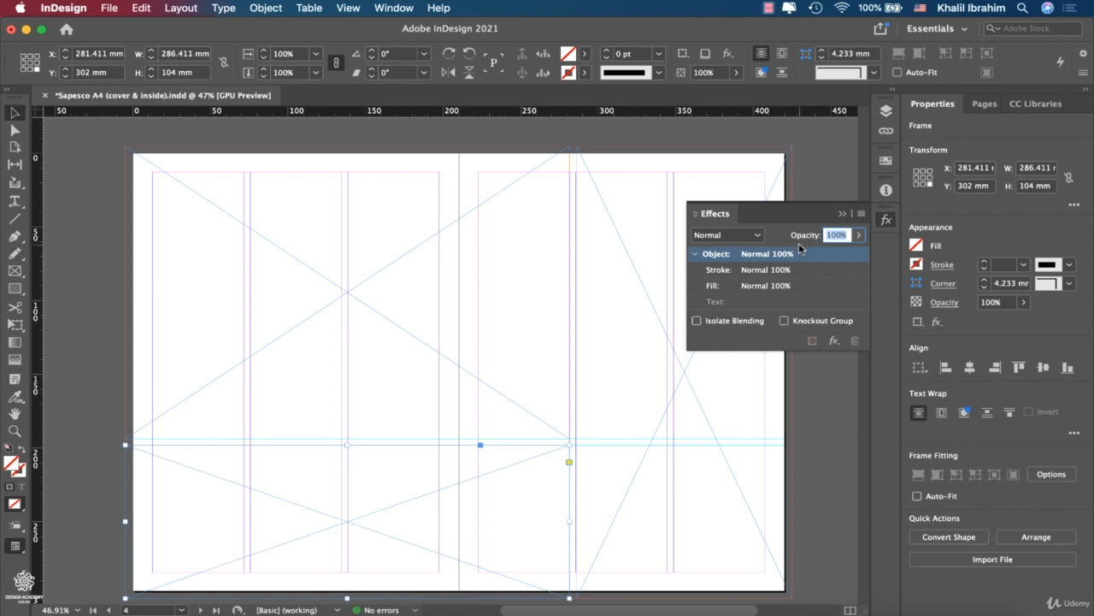
{"action": "left_click", "coordinate": [378, 7]}
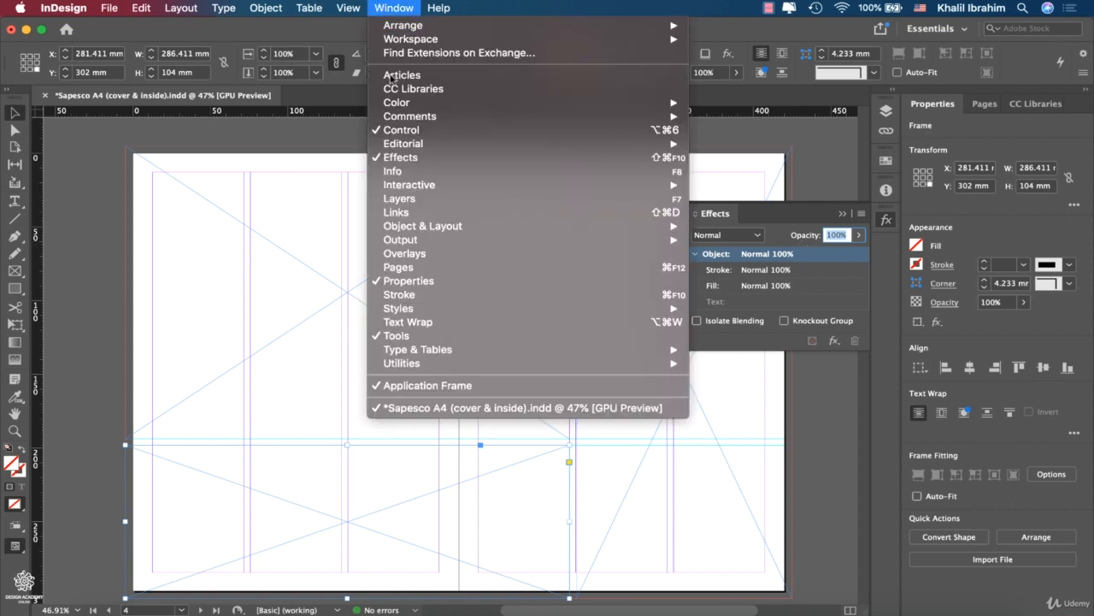
{"action": "left_click", "coordinate": [419, 198]}
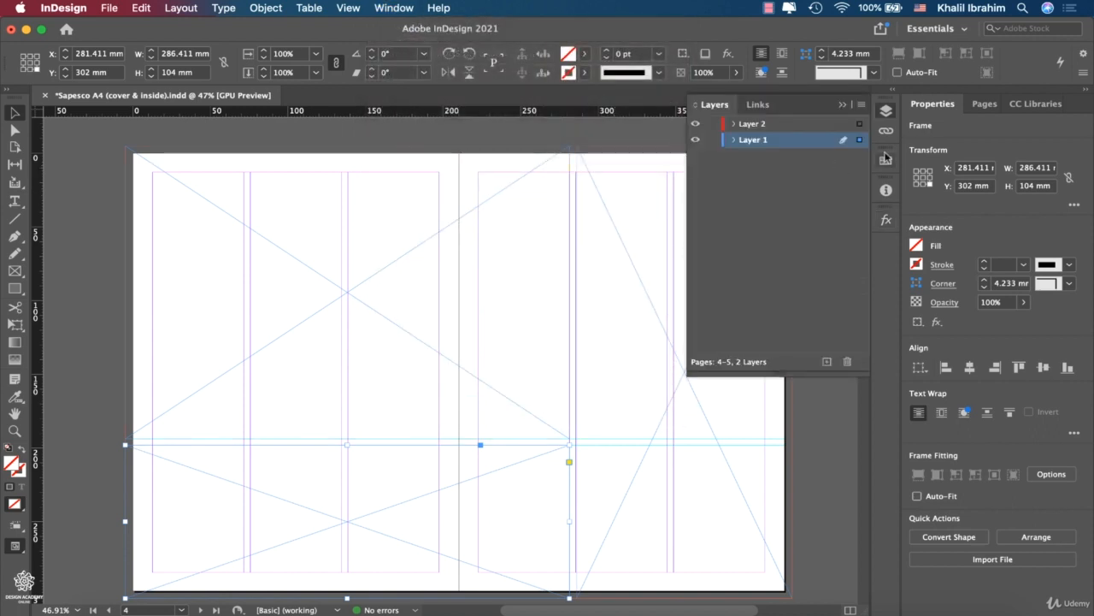
{"action": "left_click", "coordinate": [842, 104]}
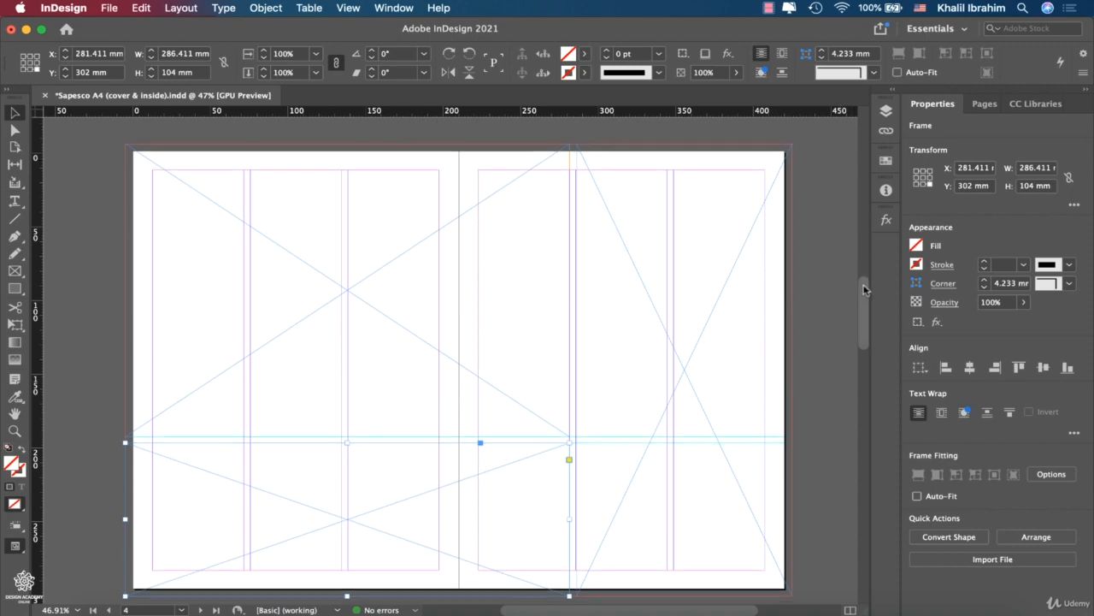
- Insert a blank two-page spread directly after pages 8–9
{"action": "left_click_drag", "start_coordinate": [863, 282], "coordinate": [818, 423]}
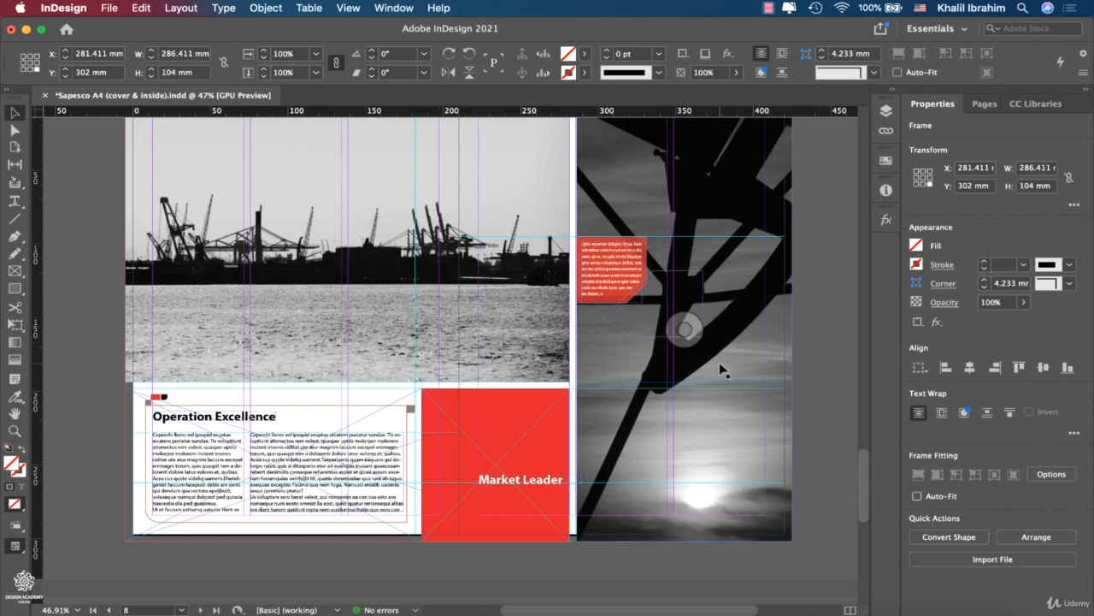
{"action": "left_click", "coordinate": [981, 104]}
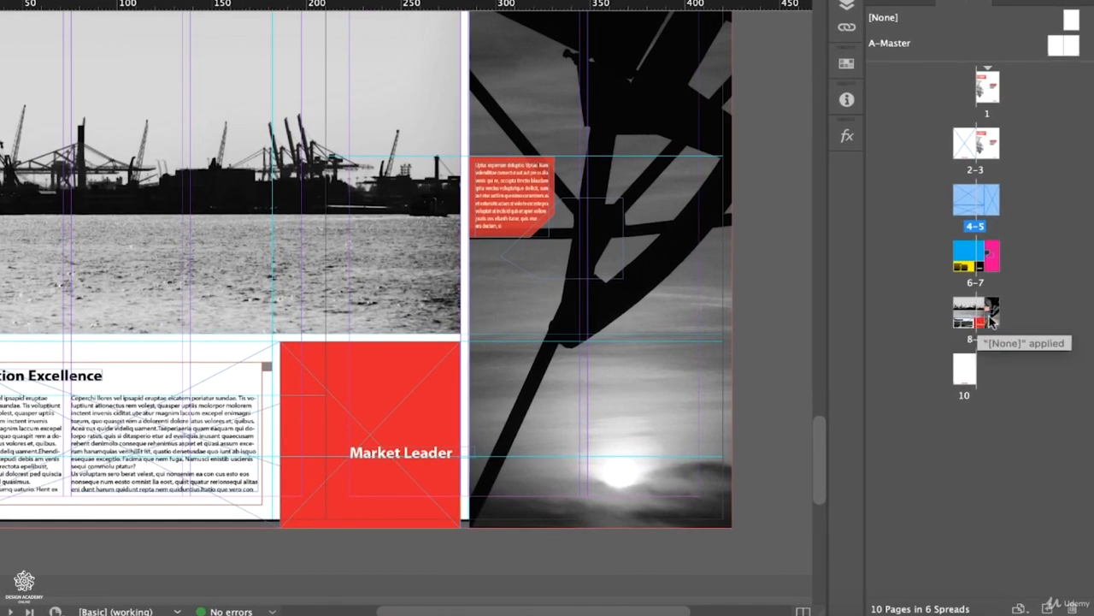
{"action": "left_click", "coordinate": [1004, 367]}
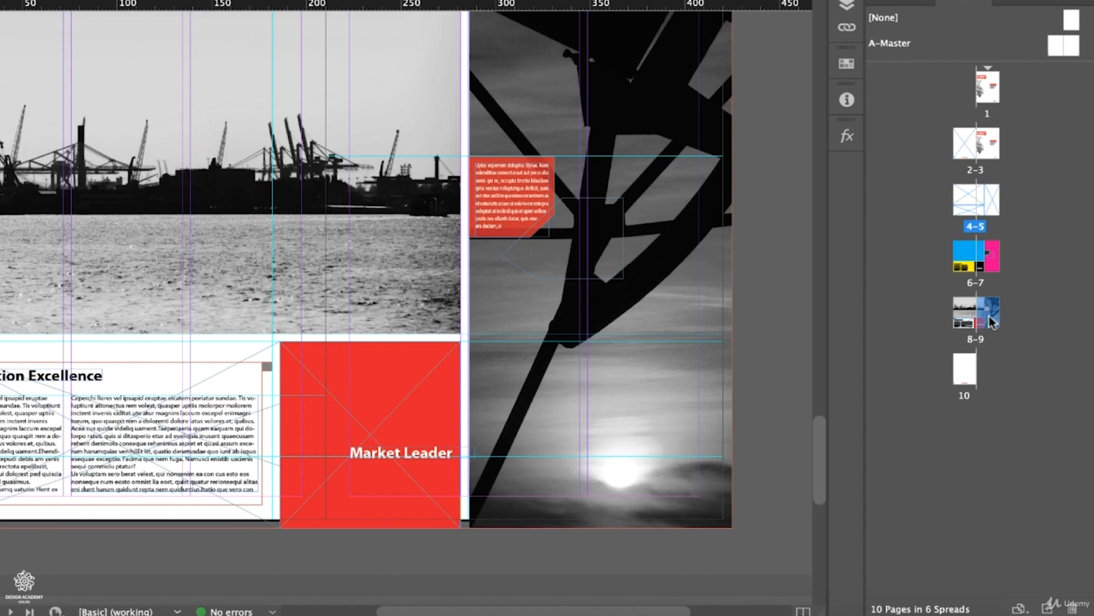
{"action": "left_click", "coordinate": [1048, 608]}
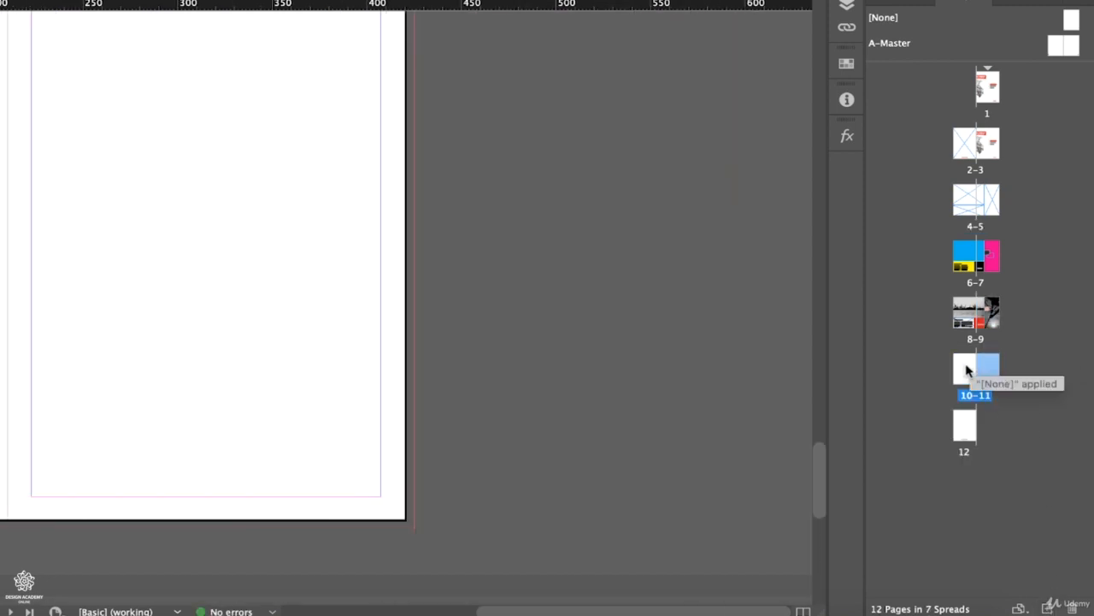
{"action": "scroll", "coordinate": [57, 240], "scroll_direction": "left", "scroll_amount": 5}
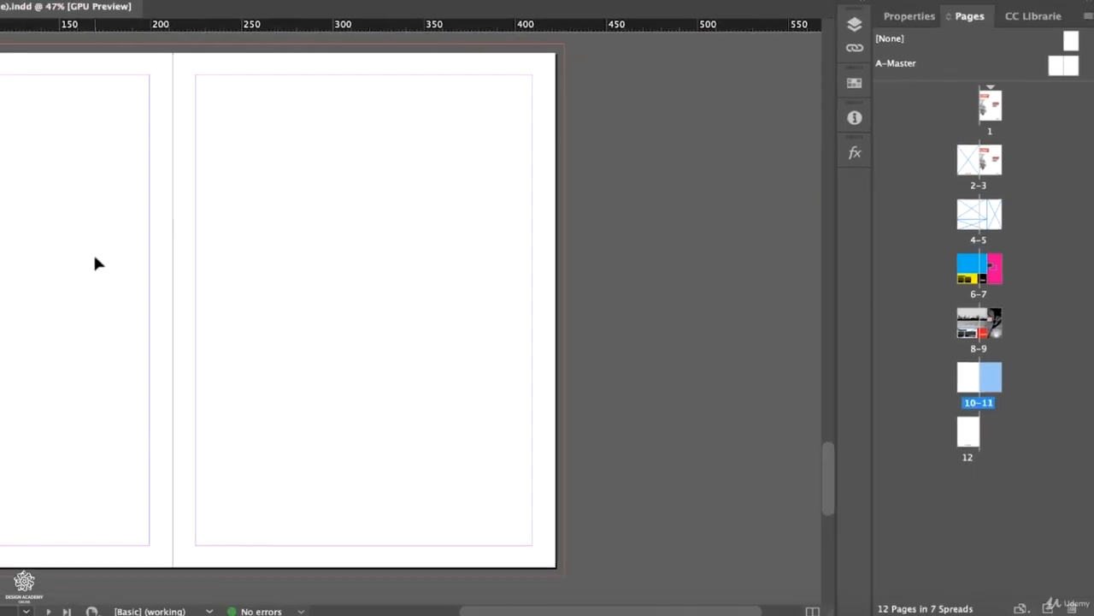
{"action": "scroll", "coordinate": [95, 257], "scroll_direction": "left", "scroll_amount": 5}
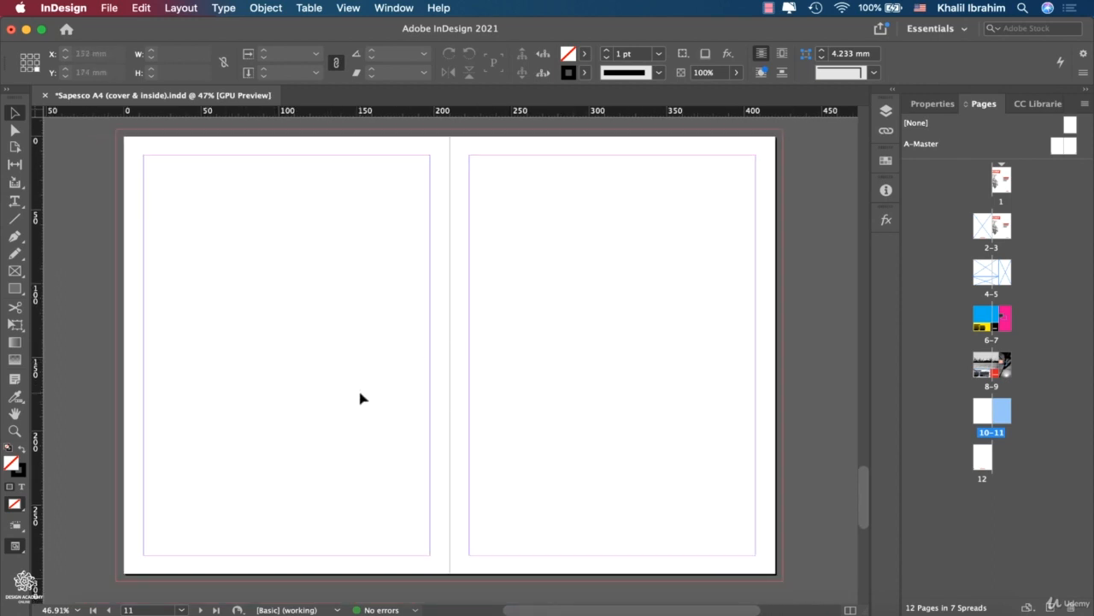
- Divide both pages of the blank 10–11 spread into 3 columns each
{"action": "left_click", "coordinate": [980, 416], "text": "shift"}
{"action": "left_click", "coordinate": [170, 8]}
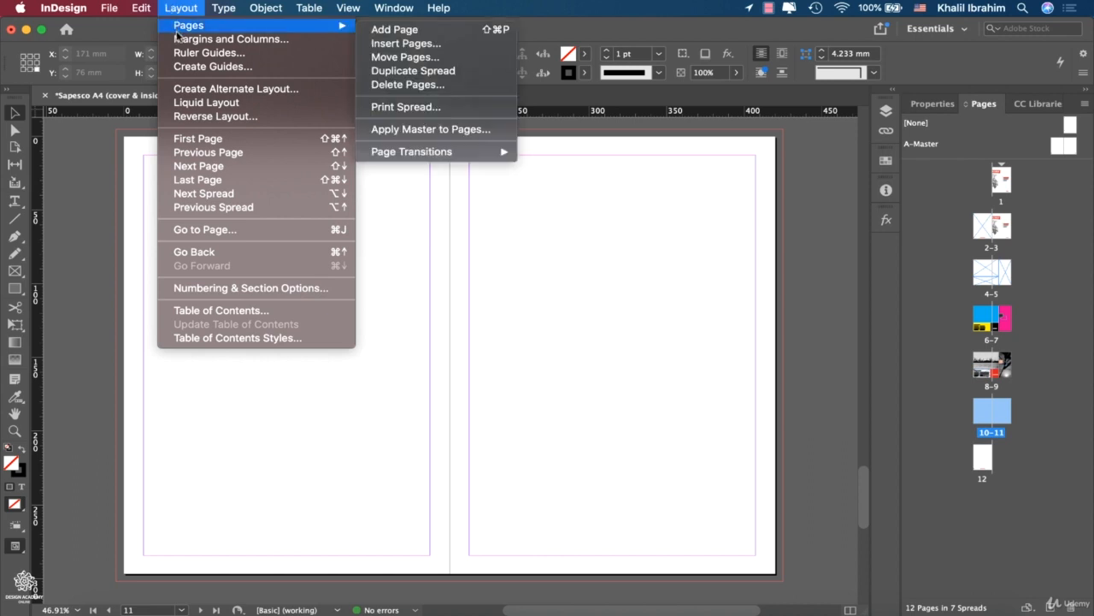
{"action": "left_click", "coordinate": [178, 38]}
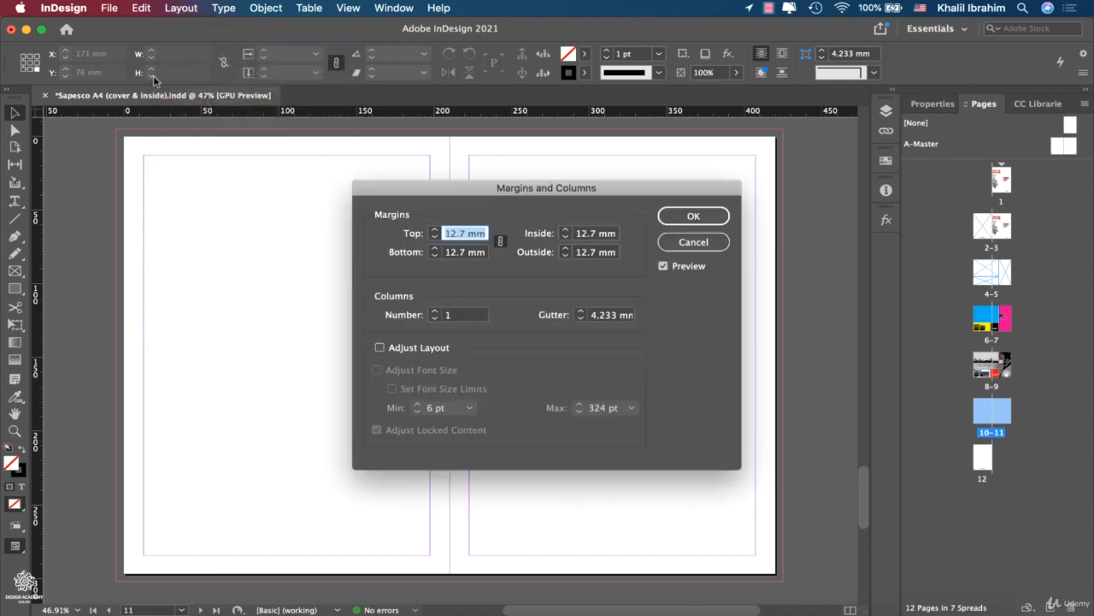
{"action": "left_click", "coordinate": [434, 311]}
{"action": "left_click", "coordinate": [433, 311]}
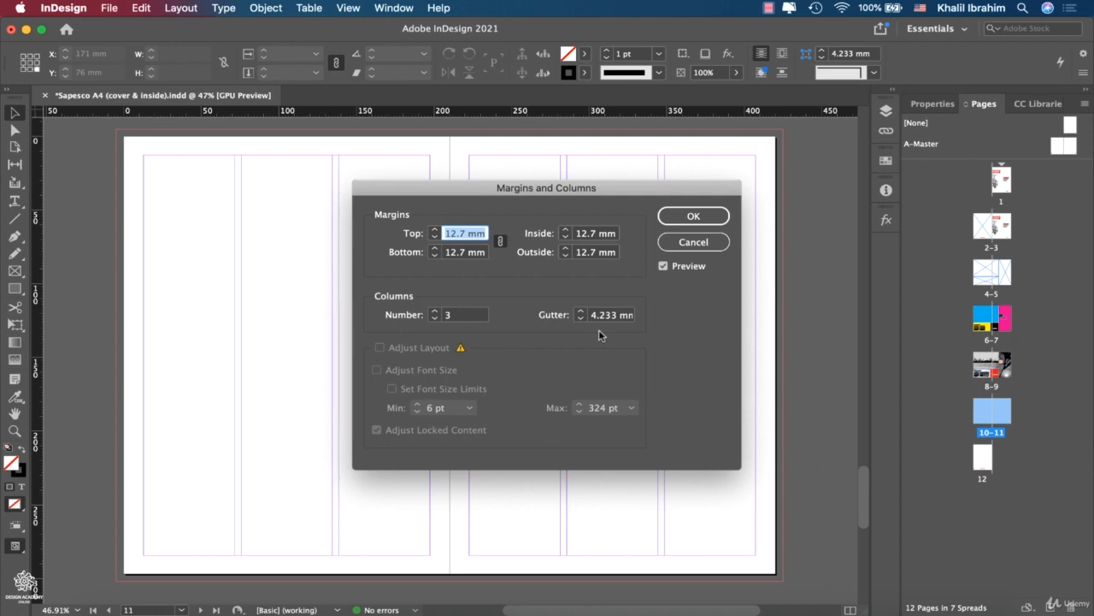
{"action": "left_click", "coordinate": [684, 216]}
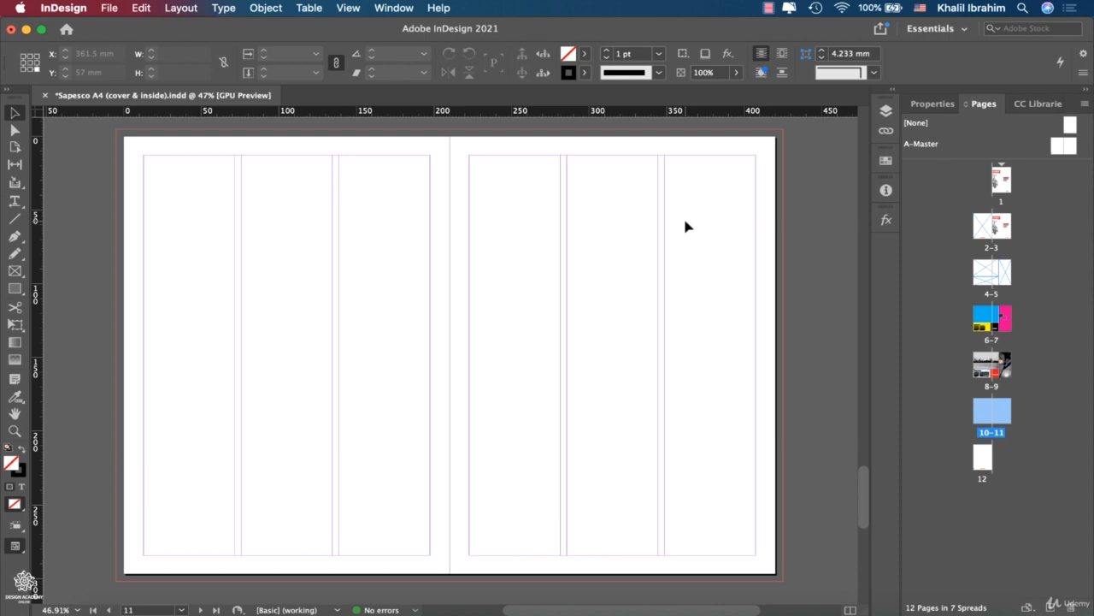
- Hide the document rulers and show them again
{"action": "left_click", "coordinate": [932, 104]}
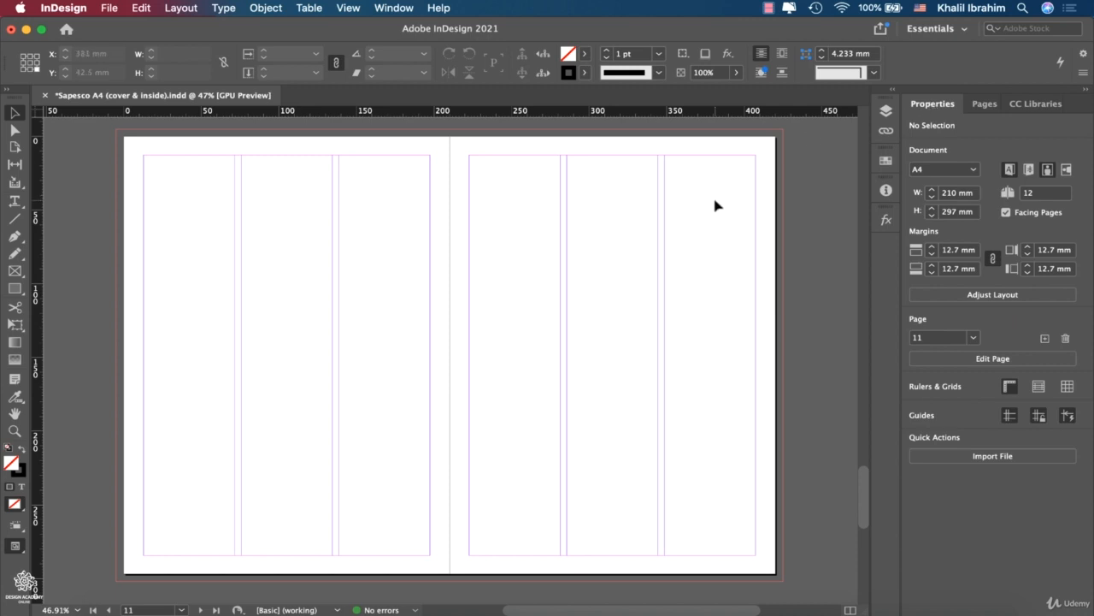
{"action": "left_click", "coordinate": [1009, 389]}
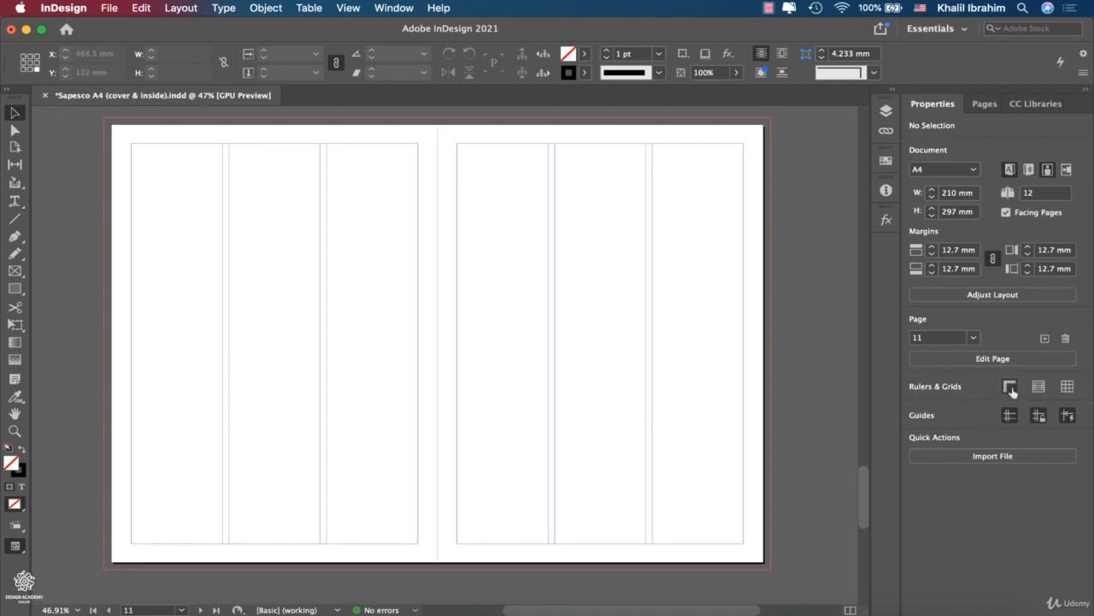
{"action": "left_click", "coordinate": [1010, 389]}
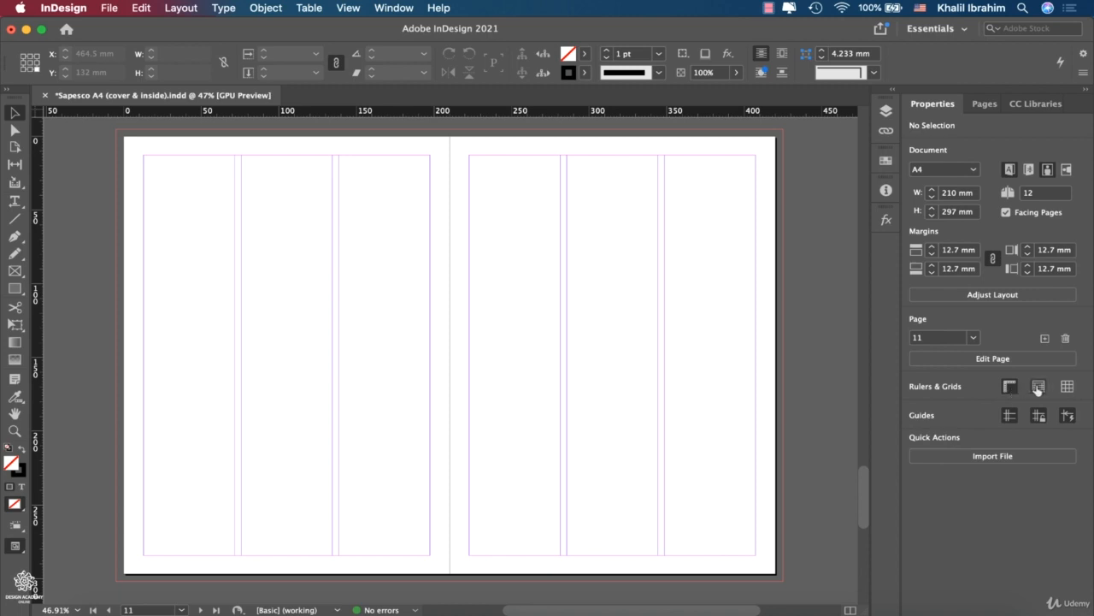
- Display the baseline grid at 75% magnification and hide it again
{"action": "left_click", "coordinate": [1038, 388]}
{"action": "left_click", "coordinate": [75, 609]}
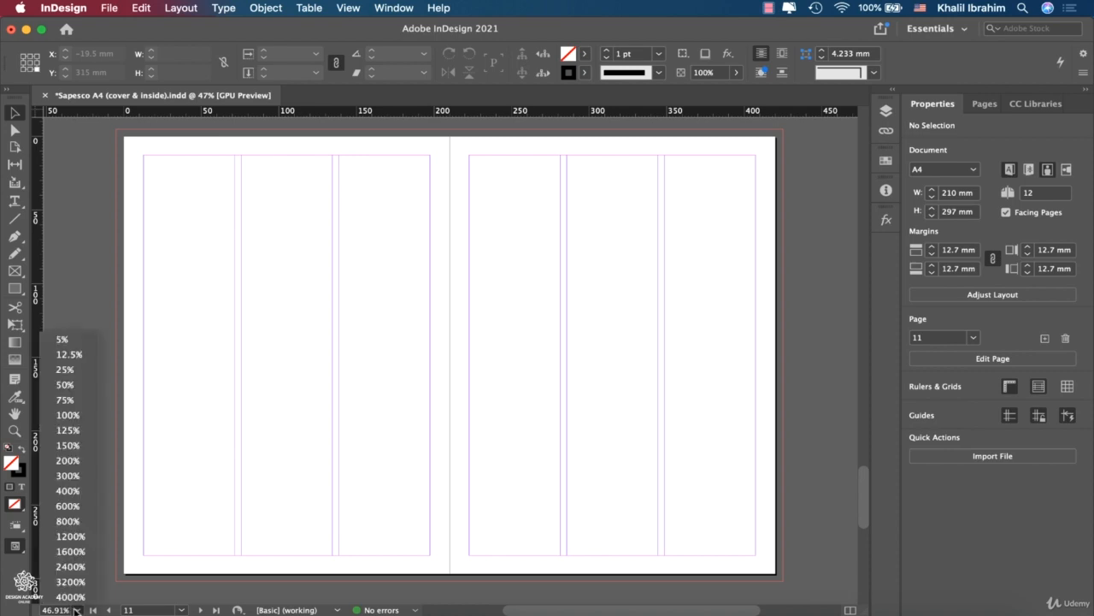
{"action": "left_click", "coordinate": [66, 400]}
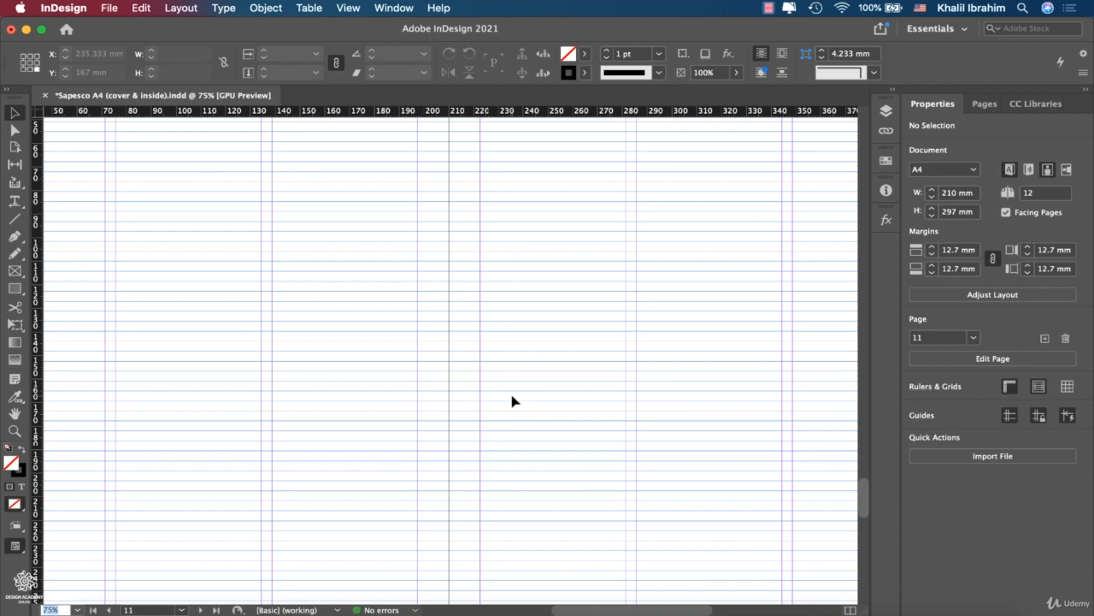
{"action": "left_click", "coordinate": [1038, 386]}
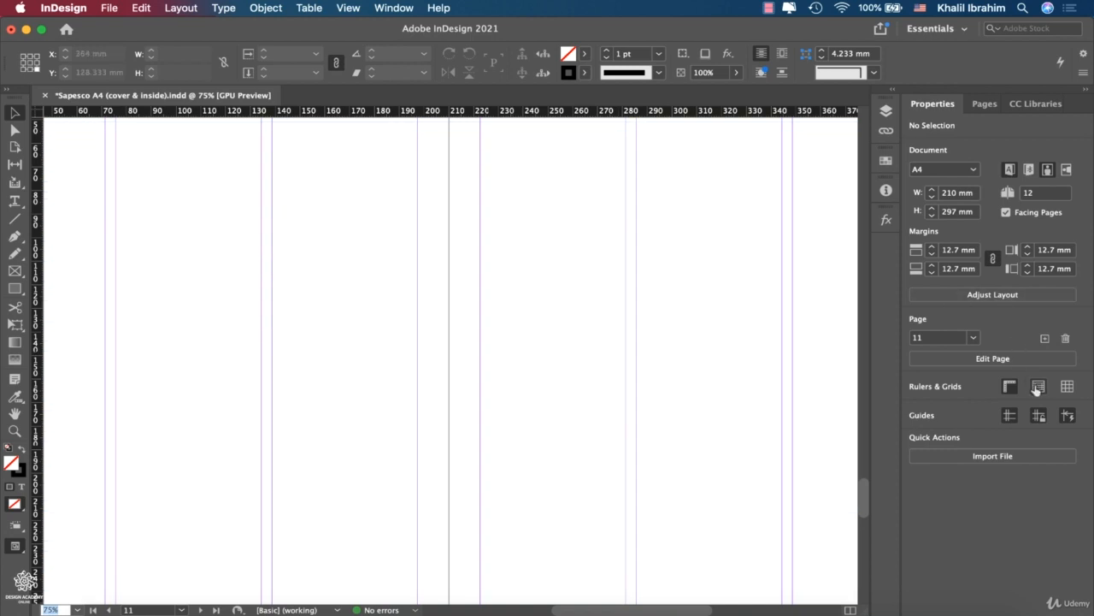
- Show the document grid and inspect it across the three-column spread on pages 10–11
{"action": "left_click", "coordinate": [1068, 387]}
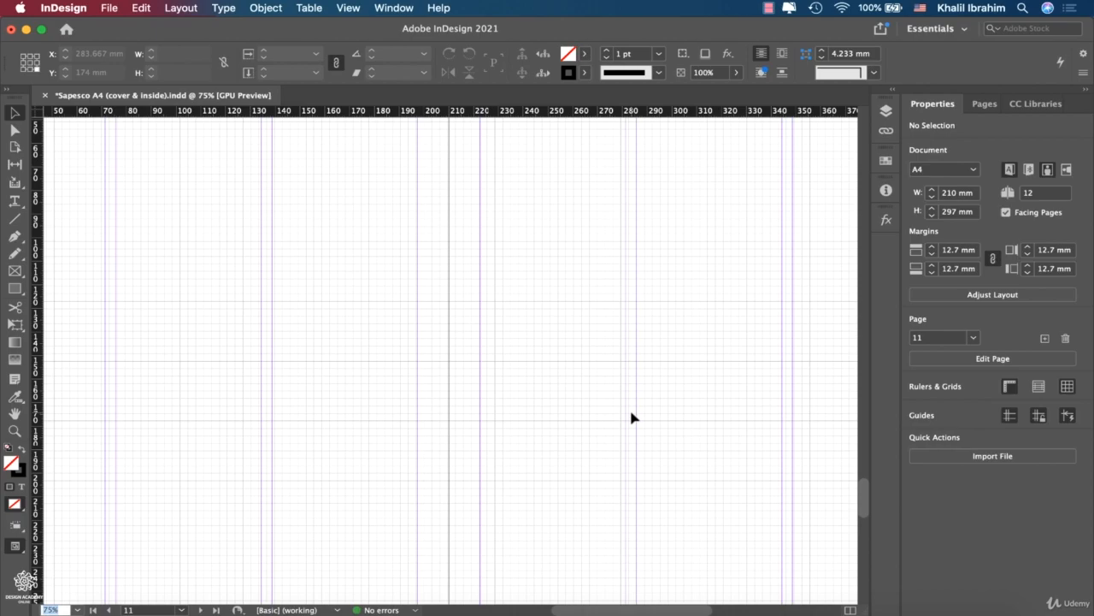
{"action": "scroll", "coordinate": [631, 413], "scroll_direction": "down", "scroll_amount": 5}
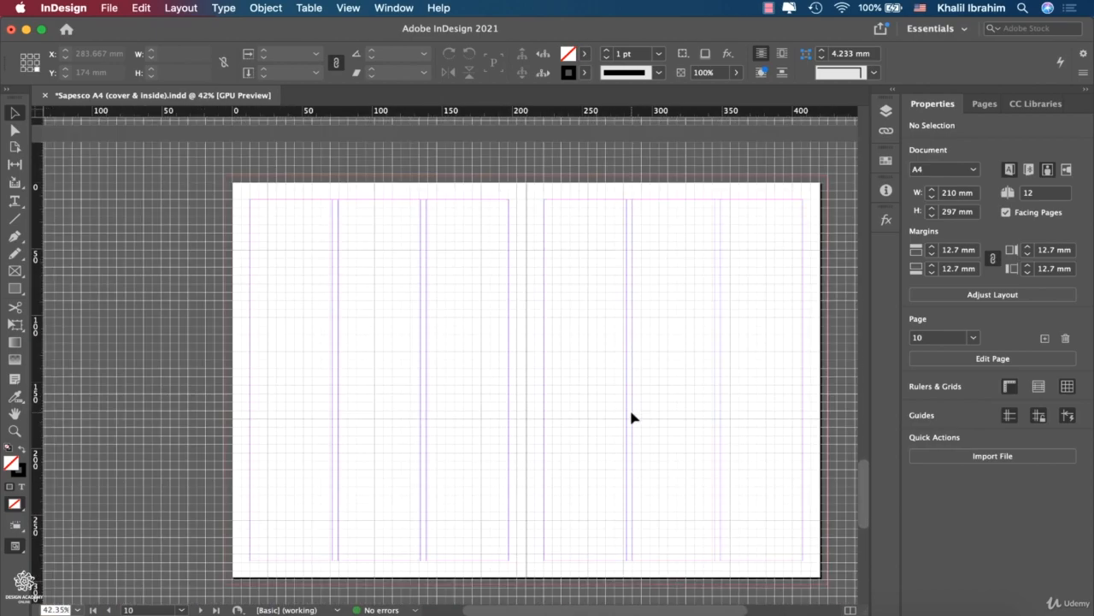
{"action": "scroll", "coordinate": [631, 412], "scroll_direction": "up", "scroll_amount": 3}
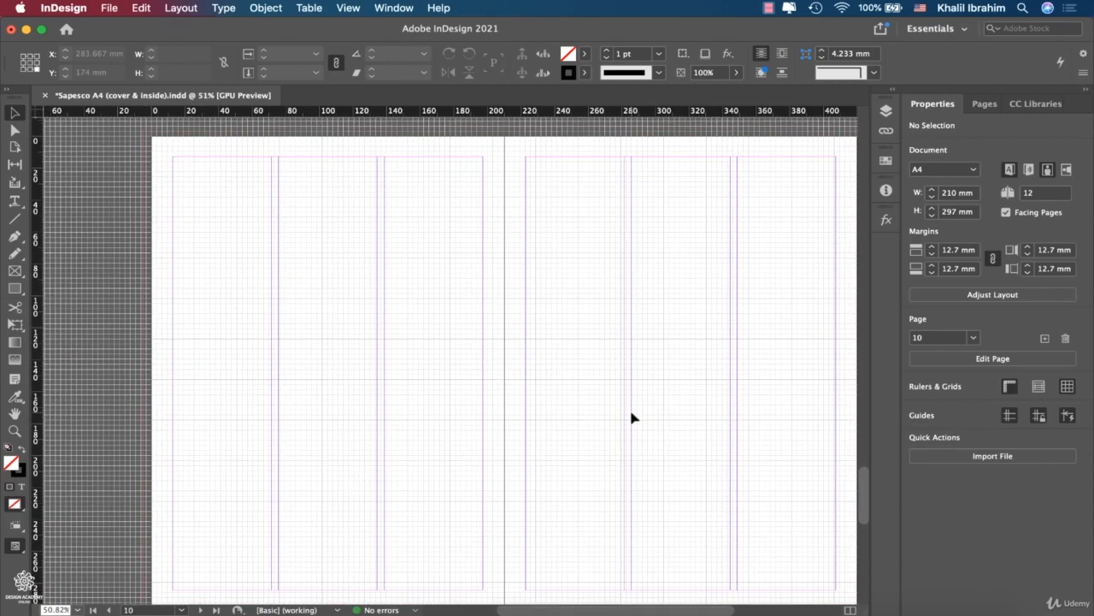
{"action": "scroll", "coordinate": [631, 418], "scroll_direction": "right", "scroll_amount": 2}
{"action": "scroll", "coordinate": [631, 417], "scroll_direction": "down", "scroll_amount": 1}
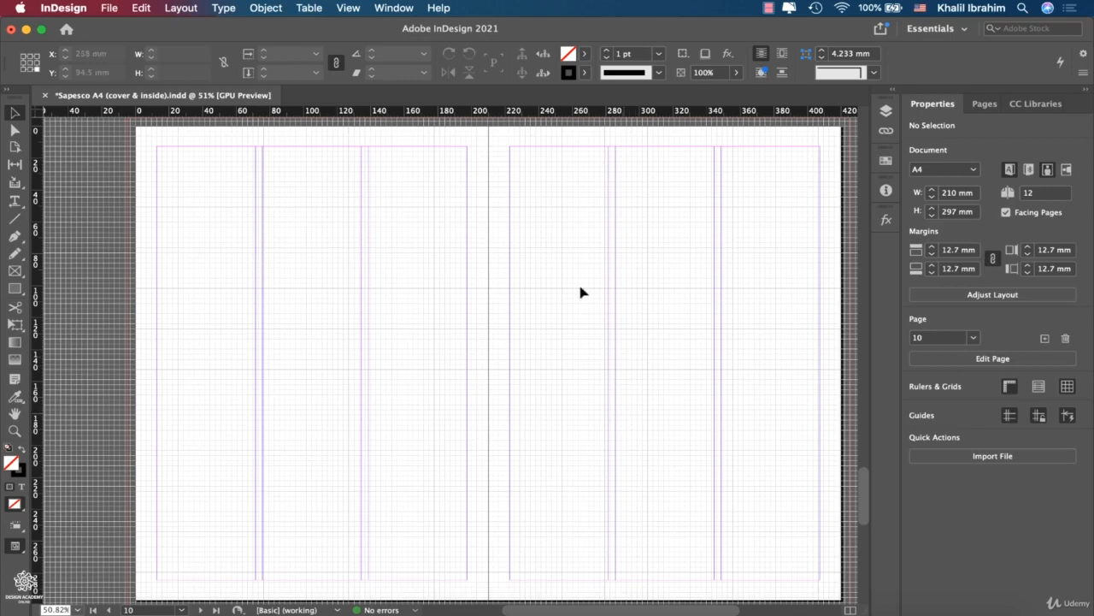
- Open the Grids preferences and check the baseline grid's Relative To and View Threshold options, keeping Top of Page and 75%
{"action": "left_click", "coordinate": [66, 7]}
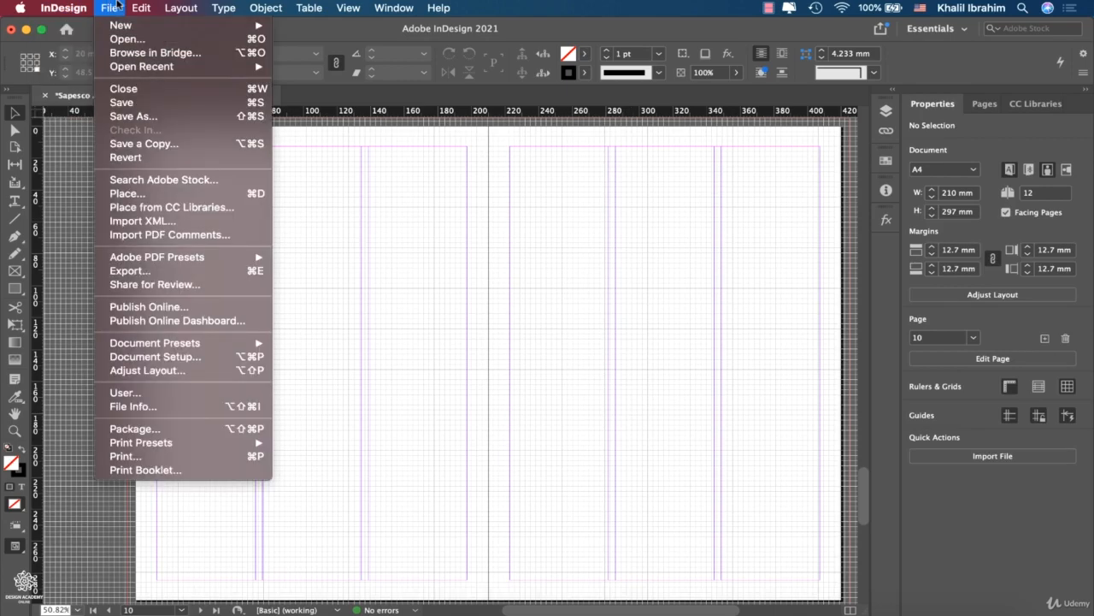
{"action": "mouse_move", "coordinate": [135, 7]}
{"action": "mouse_move", "coordinate": [73, 8]}
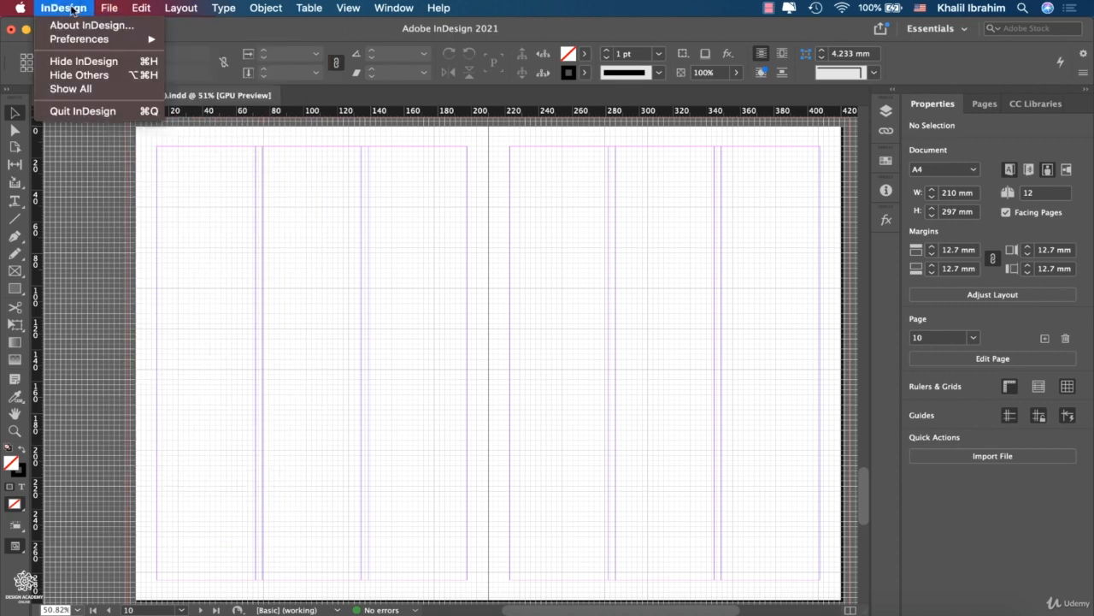
{"action": "mouse_move", "coordinate": [73, 38]}
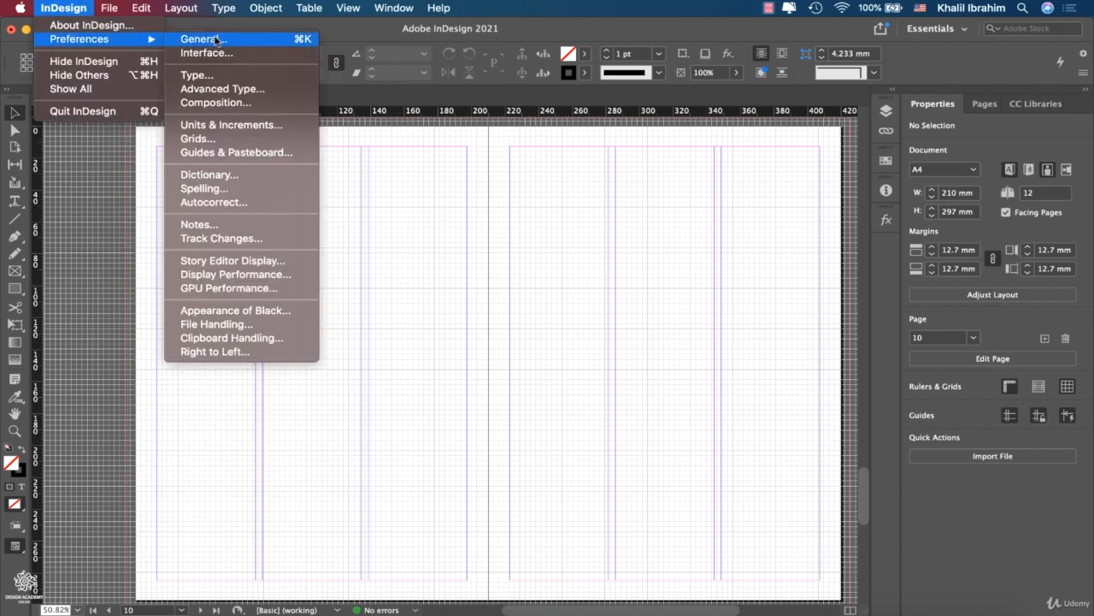
{"action": "left_click", "coordinate": [247, 139]}
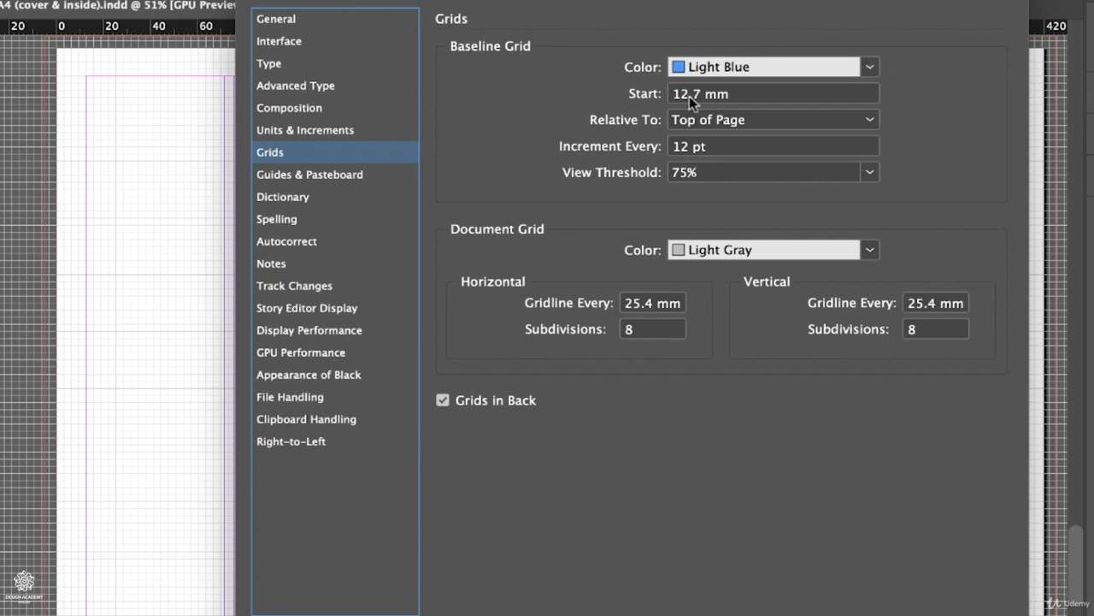
{"action": "left_click", "coordinate": [760, 117]}
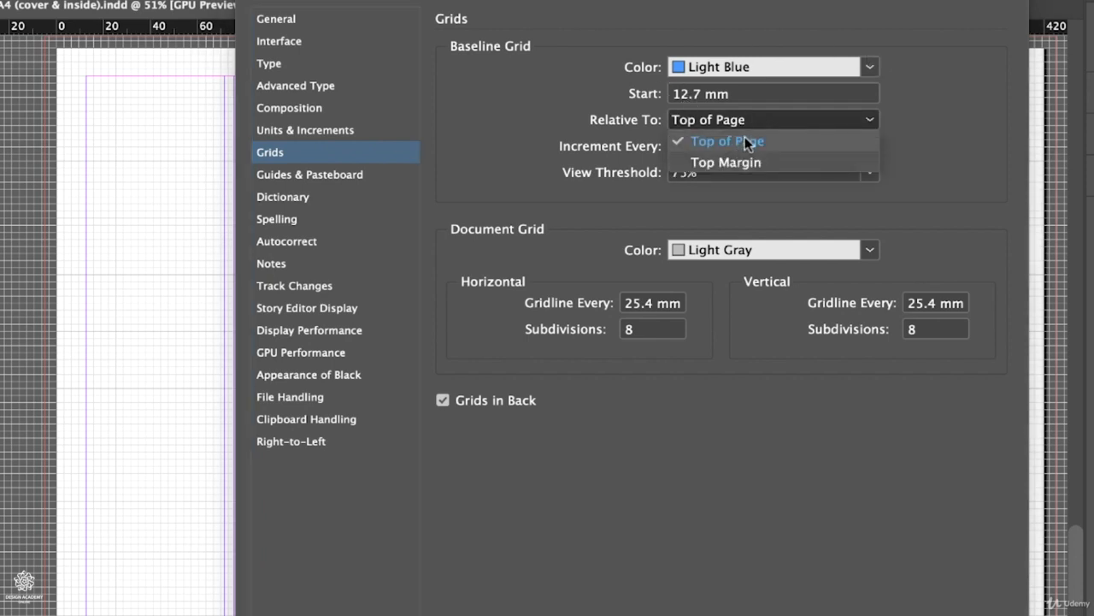
{"action": "left_click", "coordinate": [749, 142]}
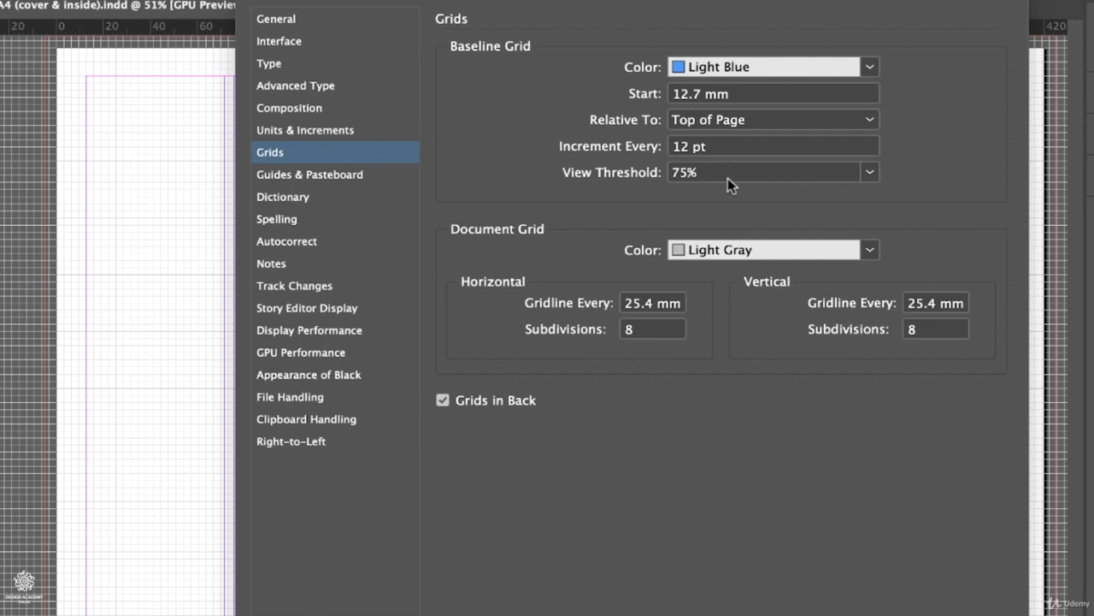
{"action": "left_click", "coordinate": [869, 174]}
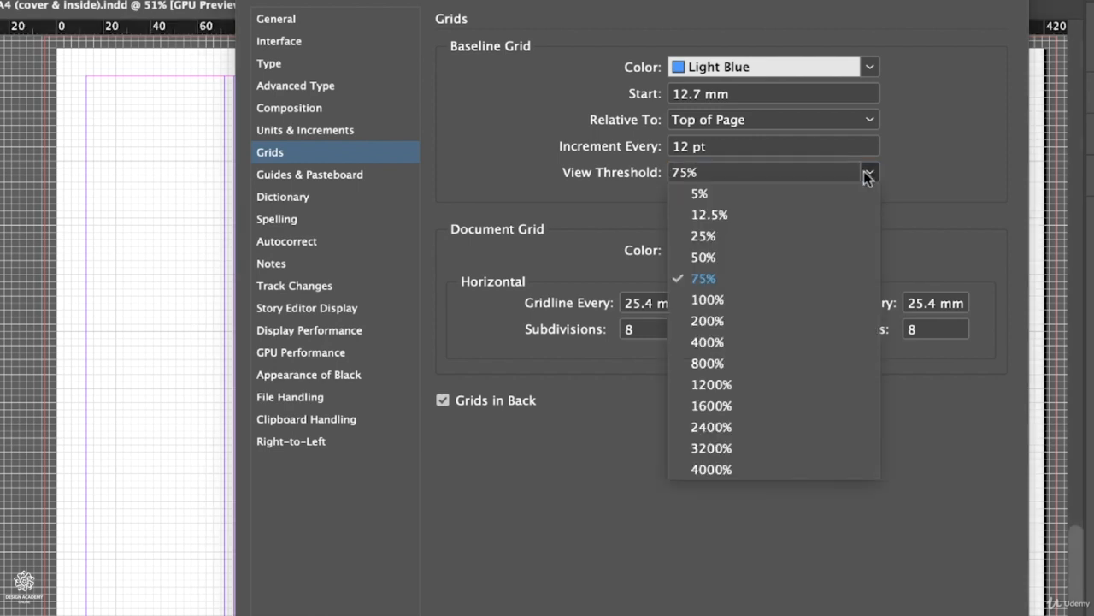
{"action": "left_click", "coordinate": [869, 173]}
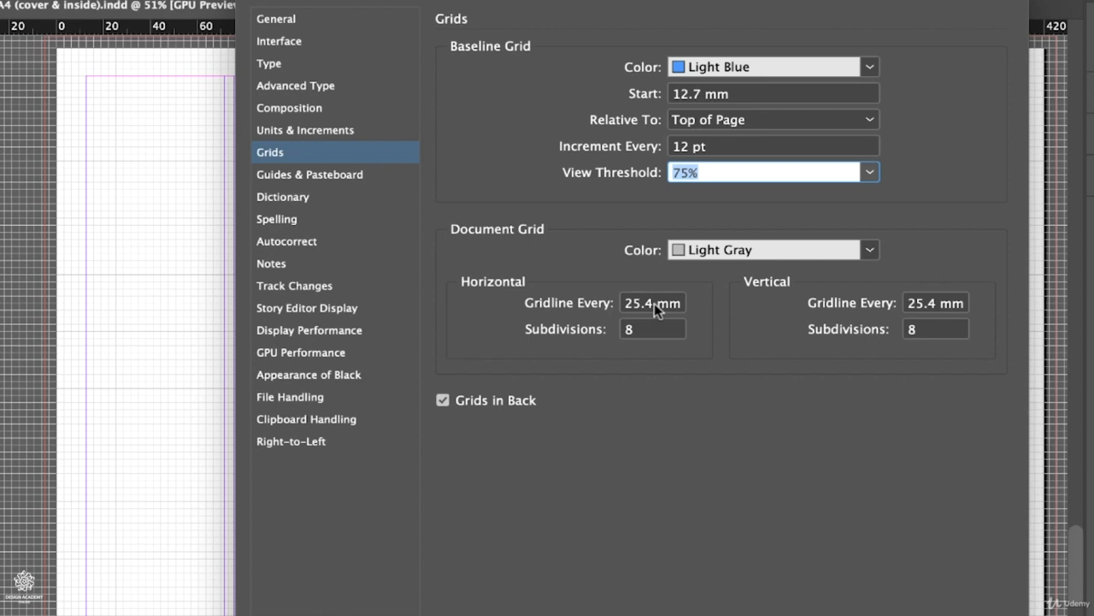
- Set the document grid to a gridline every 20 mm with 1 subdivision, both horizontally and vertically
{"action": "left_click_drag", "start_coordinate": [655, 303], "coordinate": [606, 300]}
{"action": "type", "text": "20"}
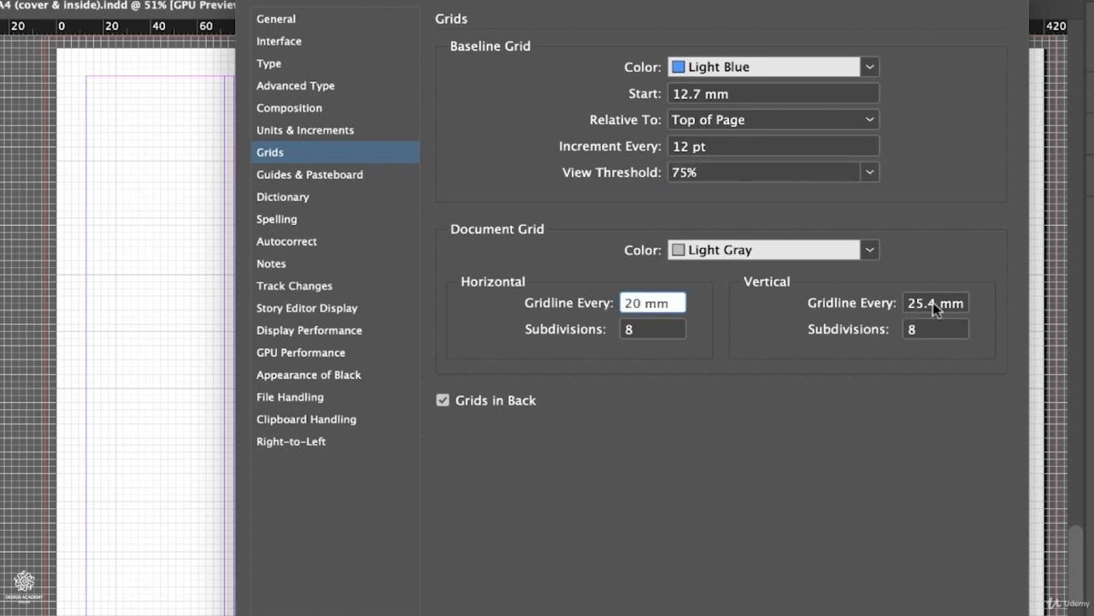
{"action": "left_click_drag", "start_coordinate": [936, 303], "coordinate": [882, 306]}
{"action": "type", "text": "20"}
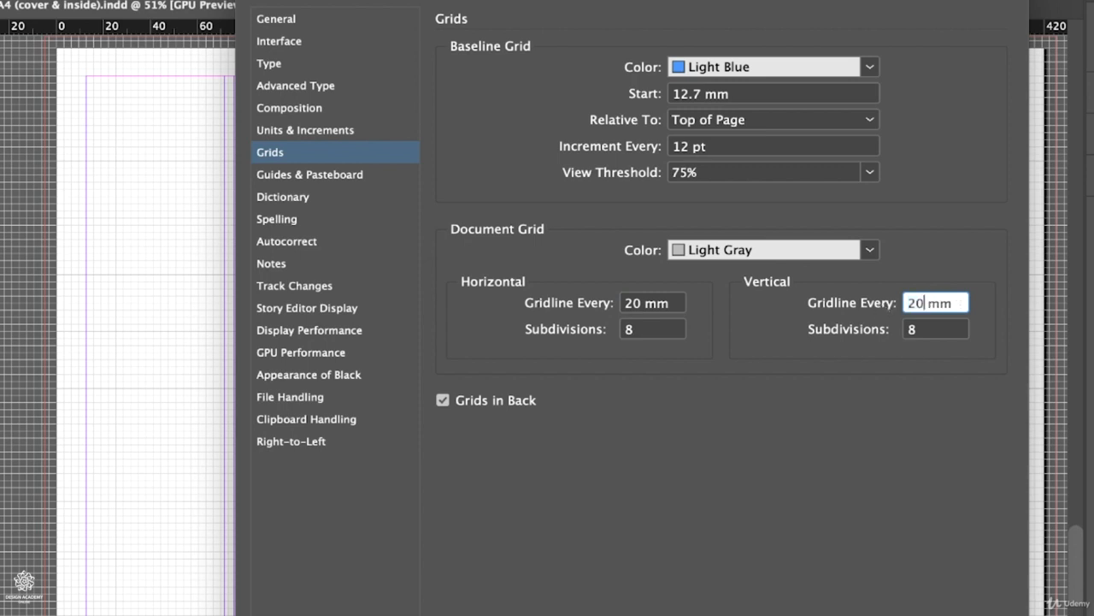
{"action": "double_click", "coordinate": [643, 332]}
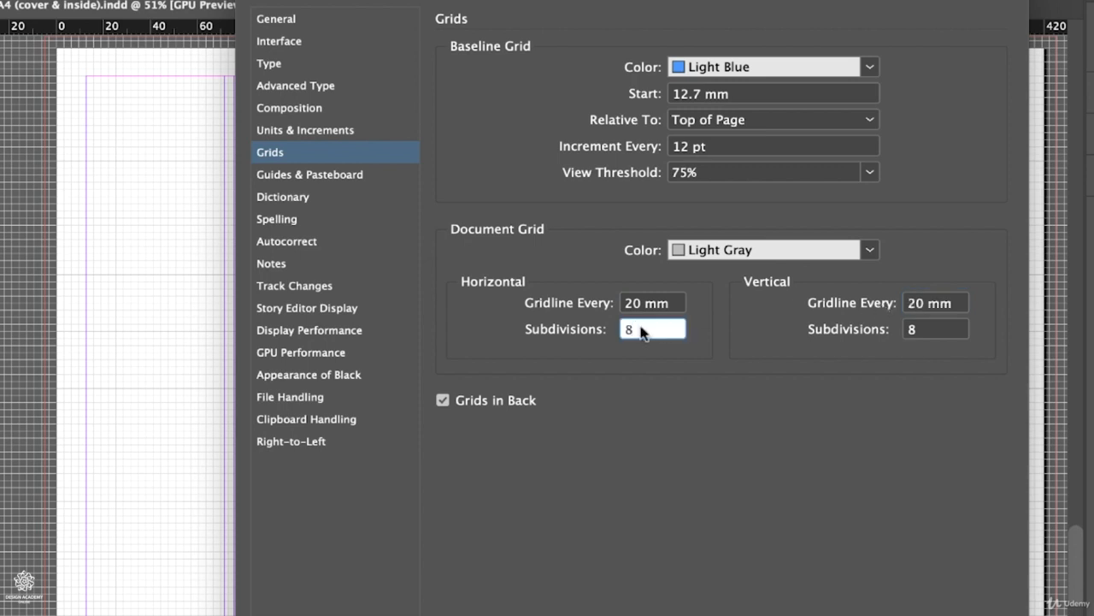
{"action": "type", "text": "1"}
{"action": "left_click_drag", "start_coordinate": [930, 329], "coordinate": [889, 335]}
{"action": "type", "text": "1"}
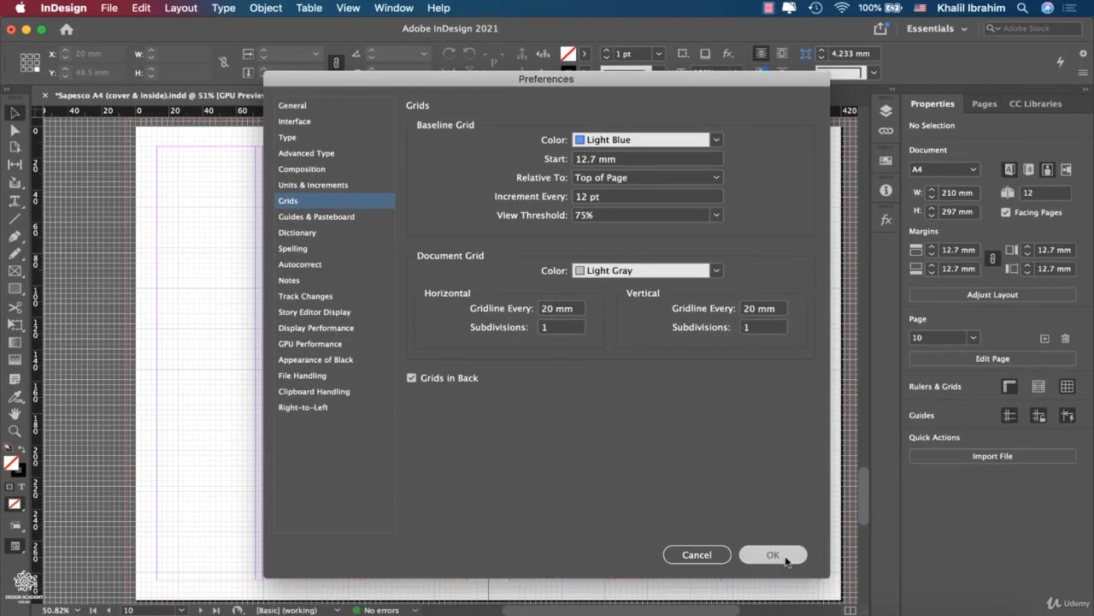
{"action": "left_click", "coordinate": [780, 564]}
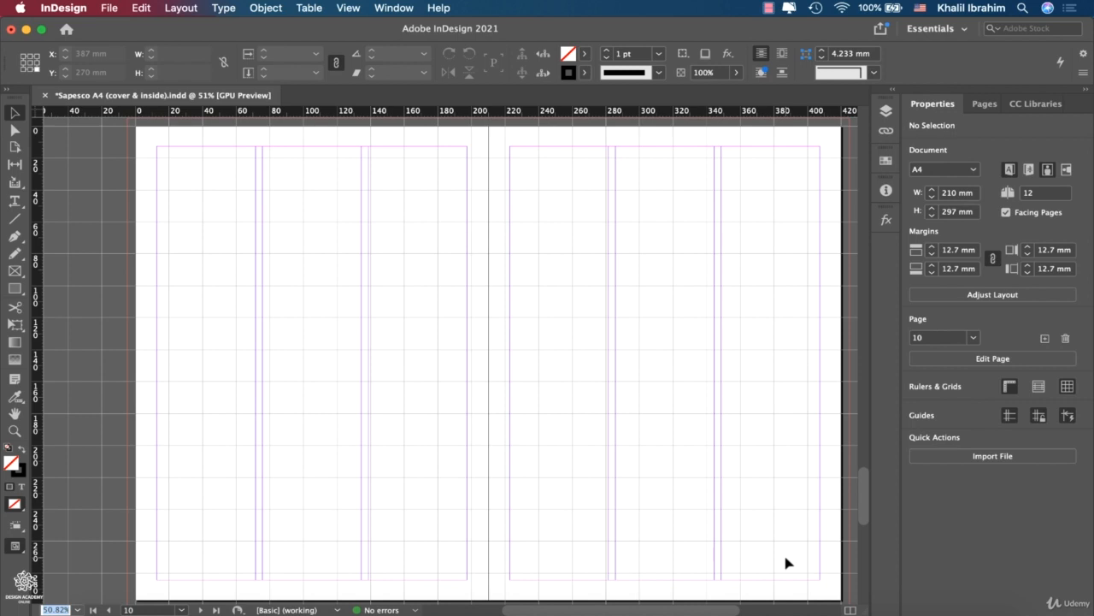
- Hide the document grid and place a vertical guide on the left edge of the right page's middle column, at about 285.6 mm
{"action": "left_click", "coordinate": [1067, 389]}
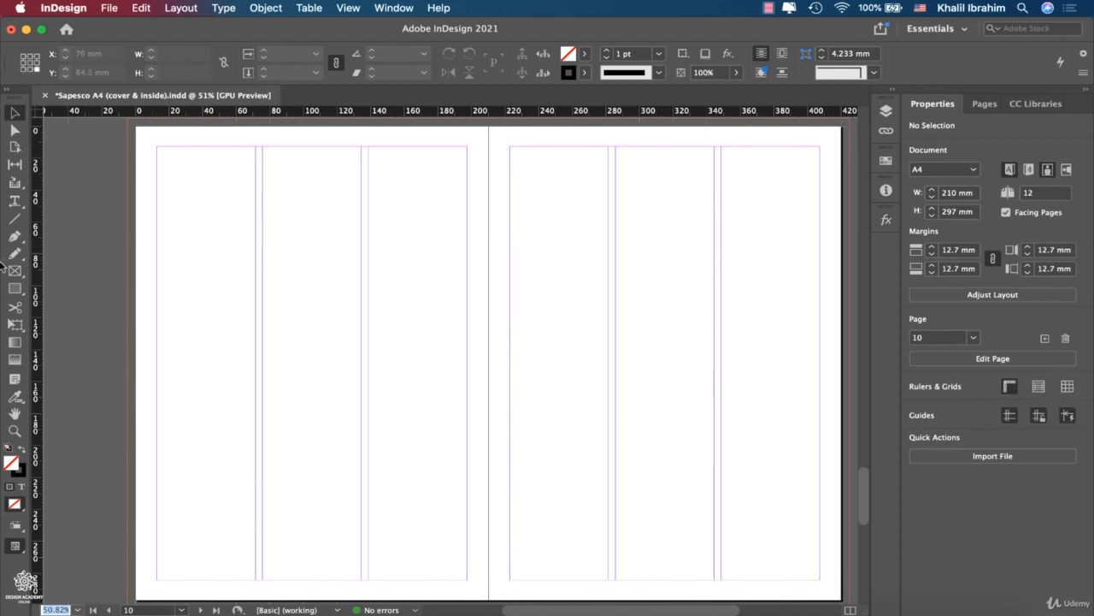
{"action": "left_click_drag", "start_coordinate": [34, 268], "coordinate": [618, 267]}
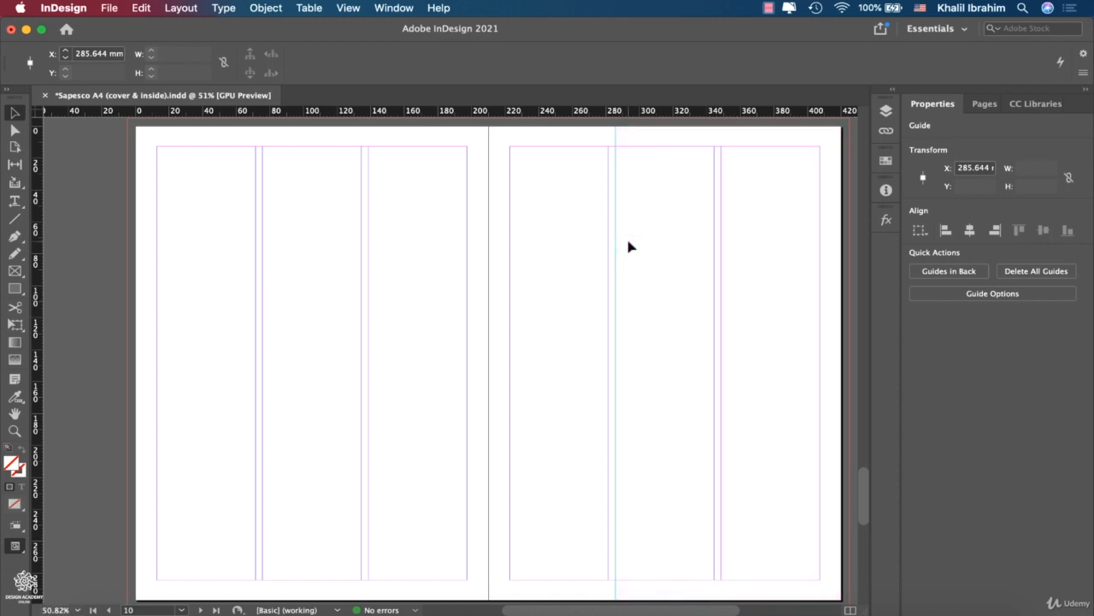
{"action": "left_click", "coordinate": [629, 246]}
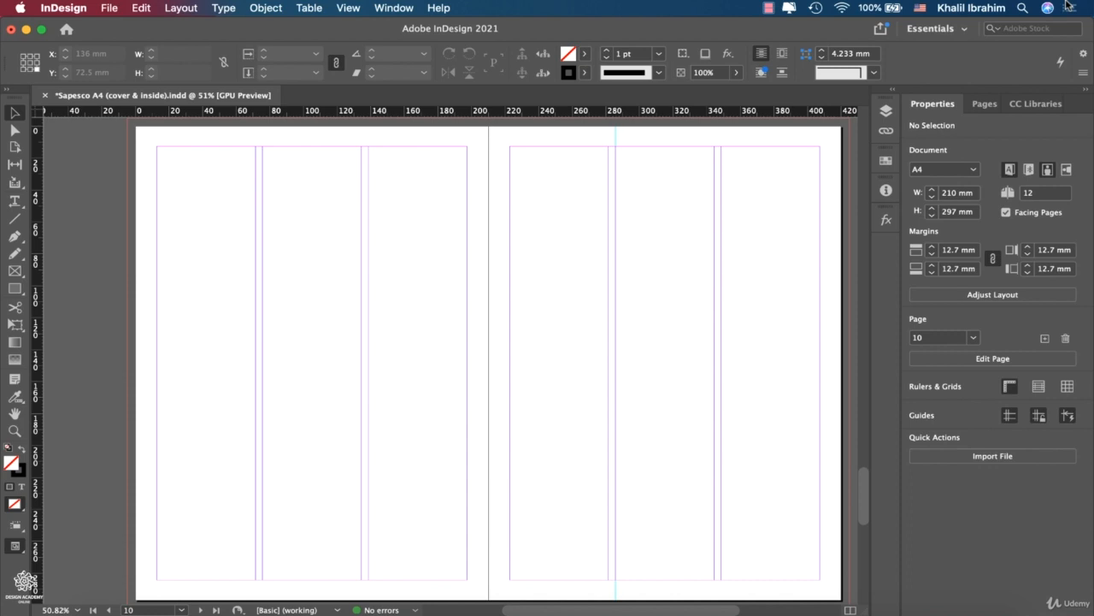
- Switch to the Notification Center calculator and work out 210 × 2 ÷ 3 × 2 for dividing the spread width into thirds
{"action": "left_click", "coordinate": [1069, 6]}
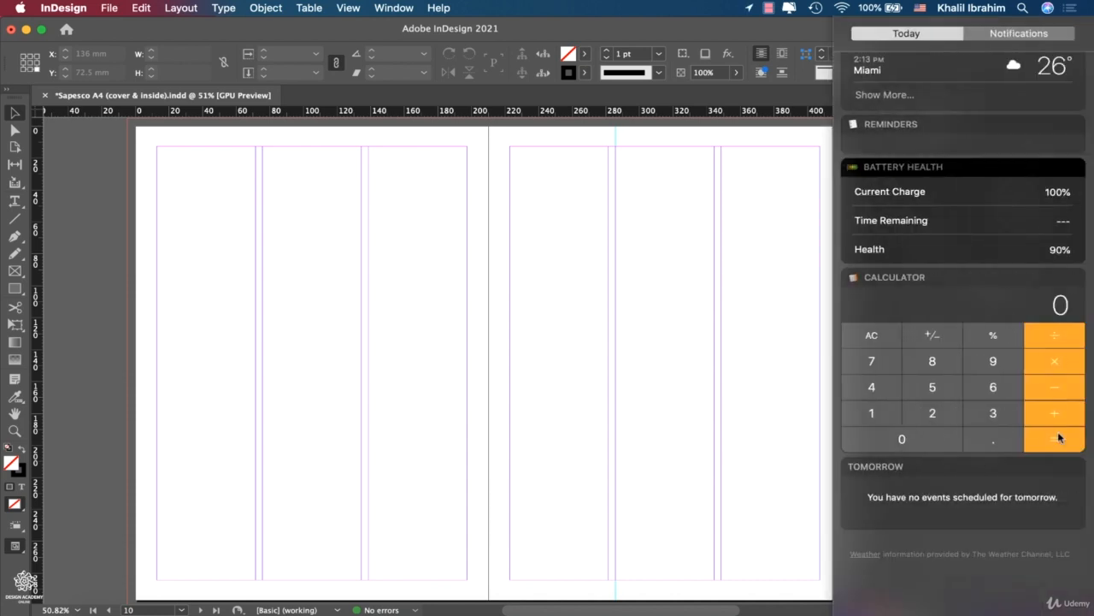
{"action": "left_click", "coordinate": [931, 414]}
{"action": "left_click", "coordinate": [874, 412]}
{"action": "left_click", "coordinate": [903, 440]}
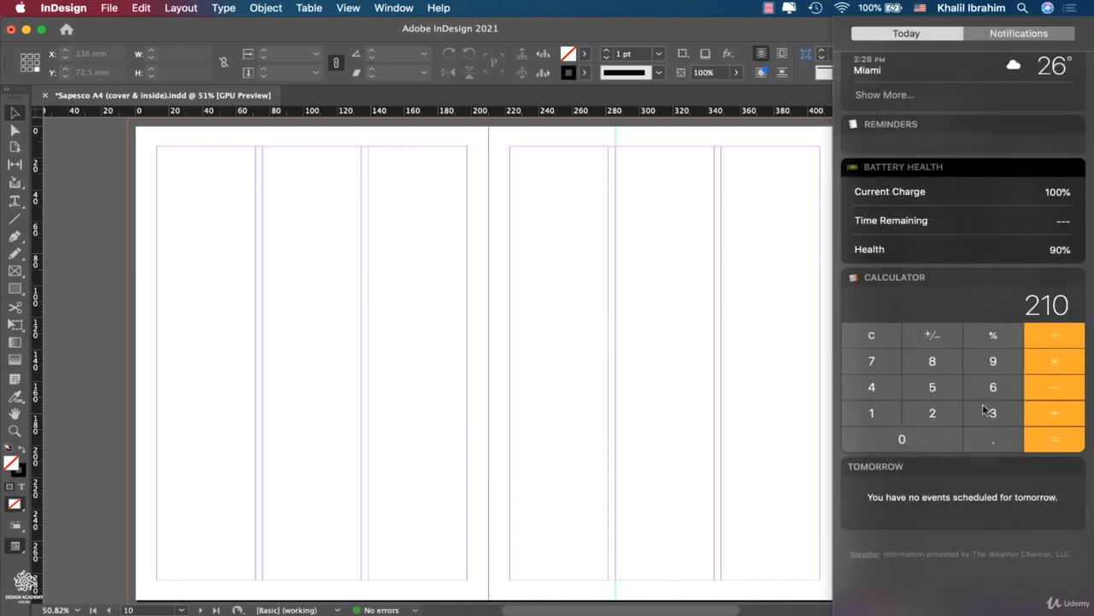
{"action": "left_click", "coordinate": [1055, 366]}
{"action": "left_click", "coordinate": [933, 414]}
{"action": "left_click", "coordinate": [1061, 441]}
{"action": "left_click", "coordinate": [1057, 341]}
{"action": "left_click", "coordinate": [995, 413]}
{"action": "left_click", "coordinate": [1060, 448]}
{"action": "left_click", "coordinate": [1057, 366]}
{"action": "left_click", "coordinate": [941, 415]}
{"action": "left_click", "coordinate": [1063, 447]}
{"action": "left_click", "coordinate": [623, 256]}
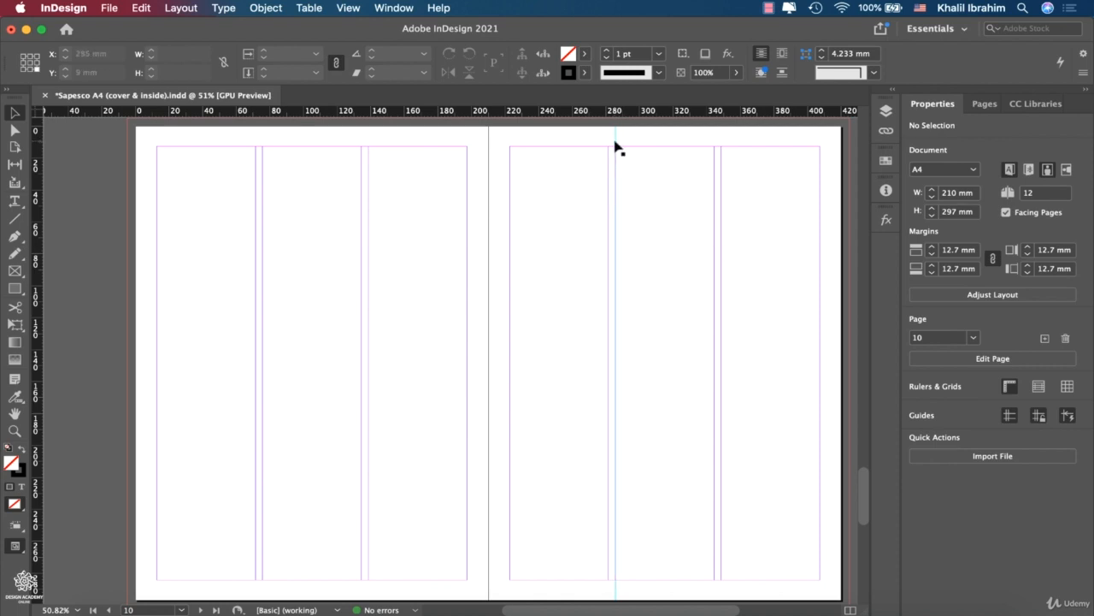
- Place a horizontal ruler guide across the lower part of the right page at about 208.5 mm
{"action": "left_click", "coordinate": [616, 147]}
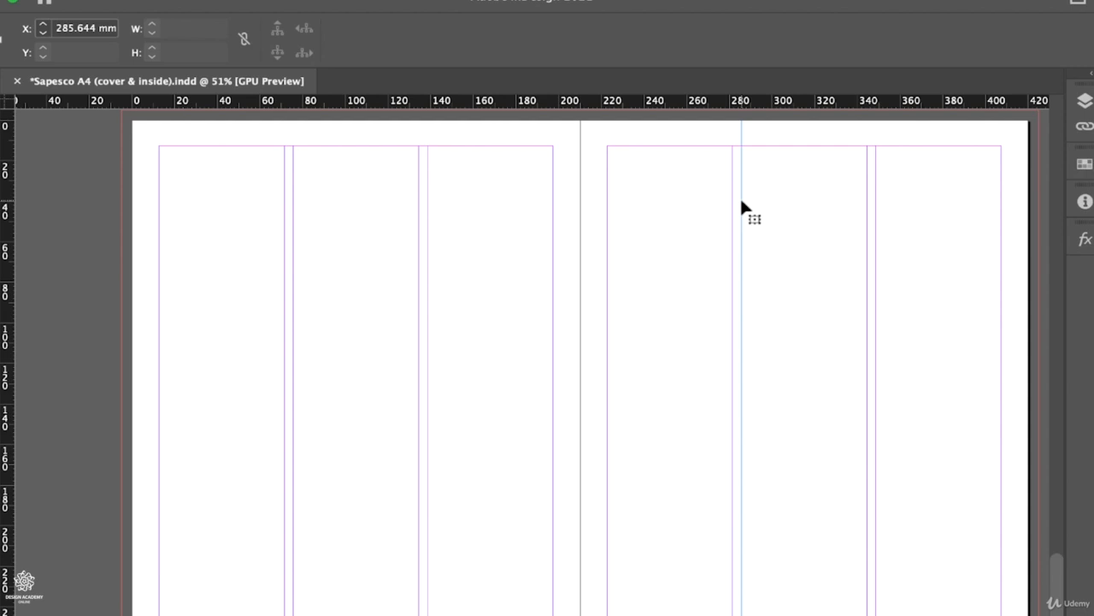
{"action": "left_click_drag", "start_coordinate": [748, 101], "coordinate": [728, 575]}
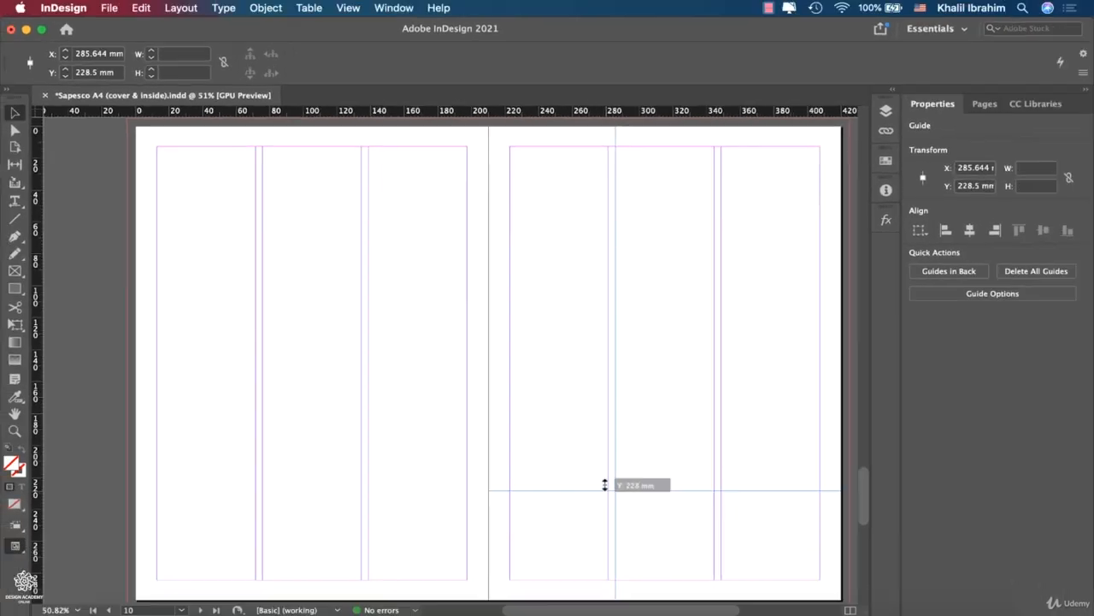
{"action": "left_click_drag", "start_coordinate": [604, 485], "coordinate": [600, 459]}
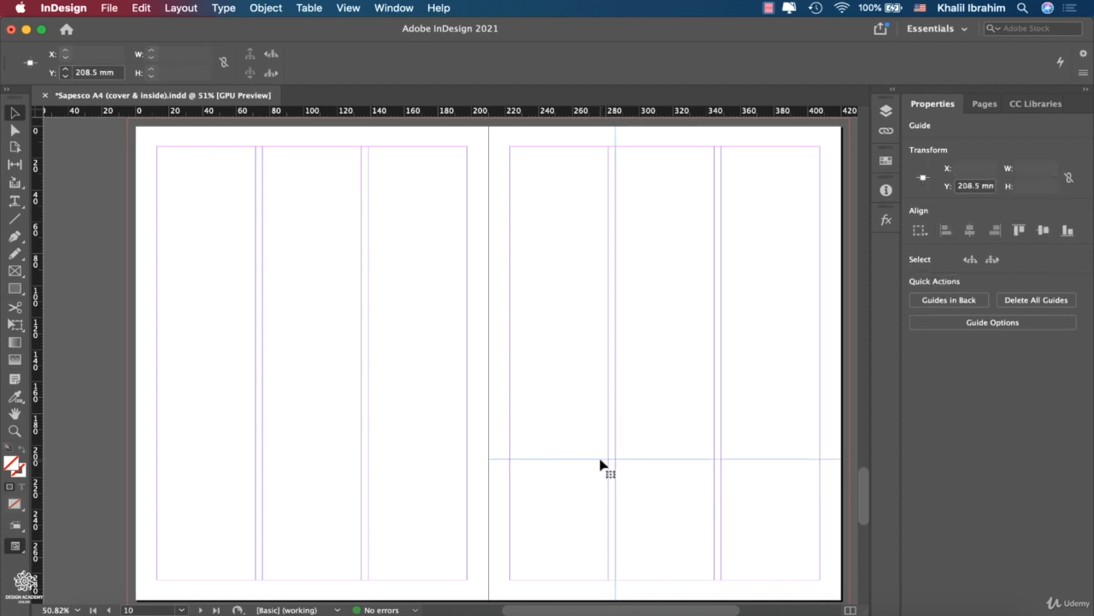
{"action": "left_click", "coordinate": [571, 355]}
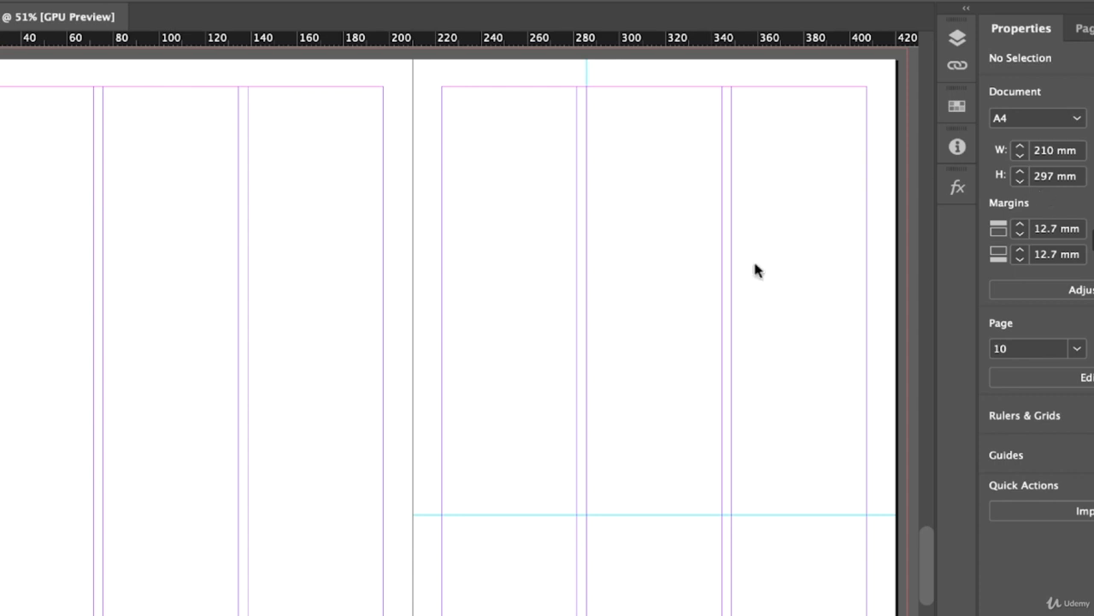
- Set the horizontal guide's Y position to 297/3 mm and multiply it by 2 to mark two thirds of the page height
{"action": "left_click", "coordinate": [543, 517]}
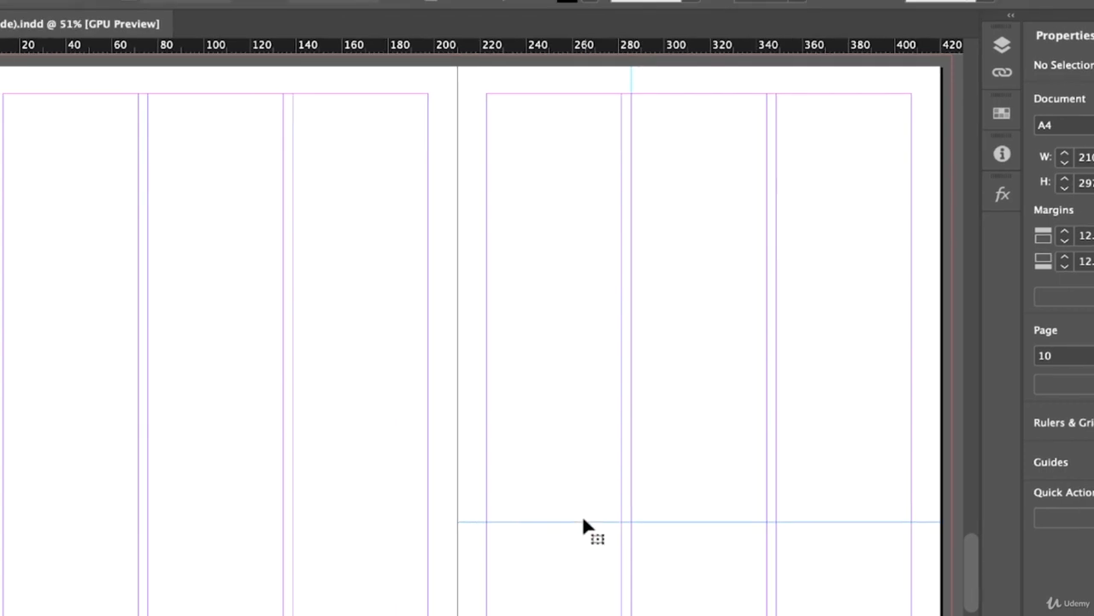
{"action": "left_click_drag", "start_coordinate": [102, 23], "coordinate": [55, 20]}
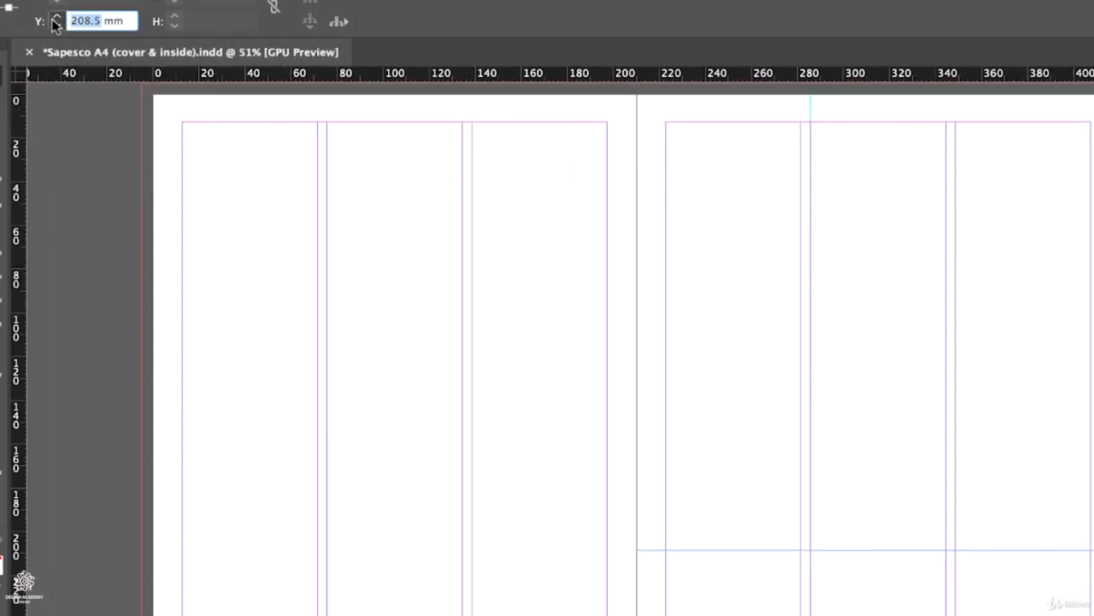
{"action": "type", "text": "297"}
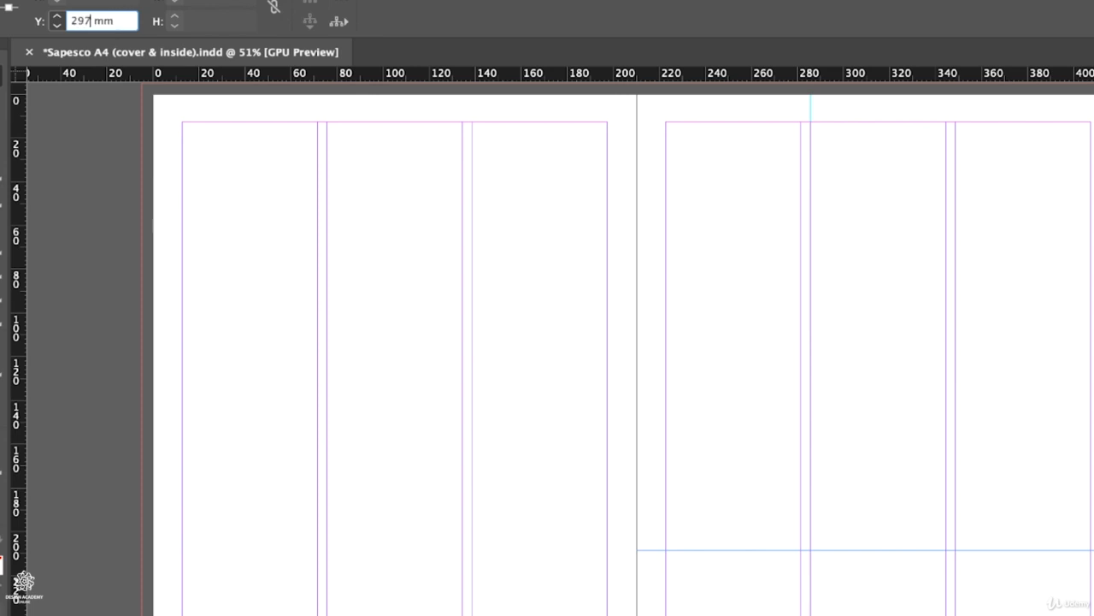
{"action": "type", "text": "/3"}
{"action": "key", "text": "Return"}
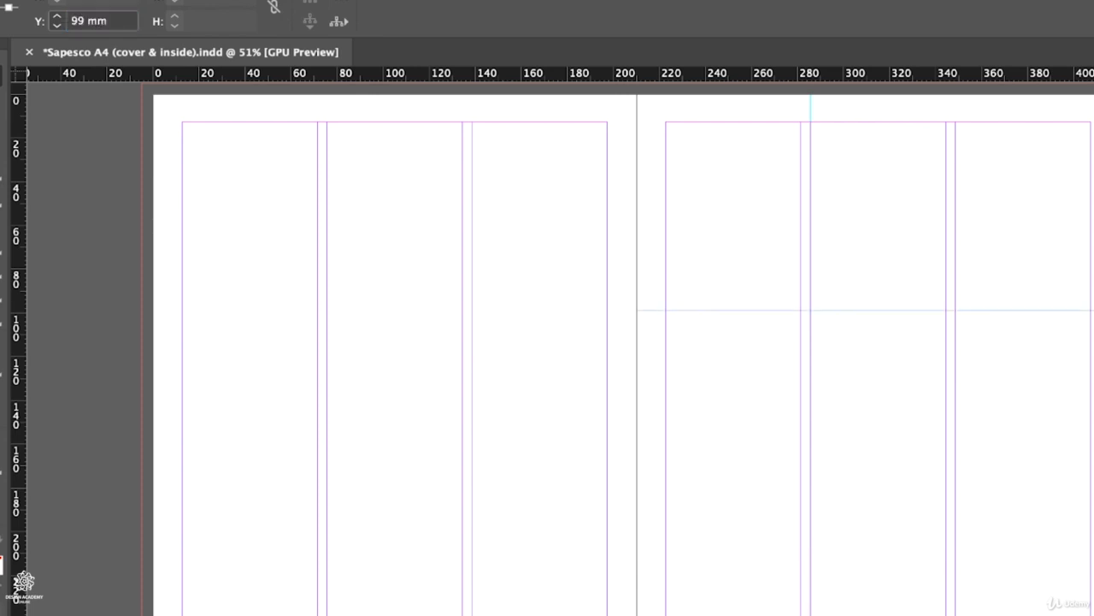
{"action": "left_click", "coordinate": [92, 21]}
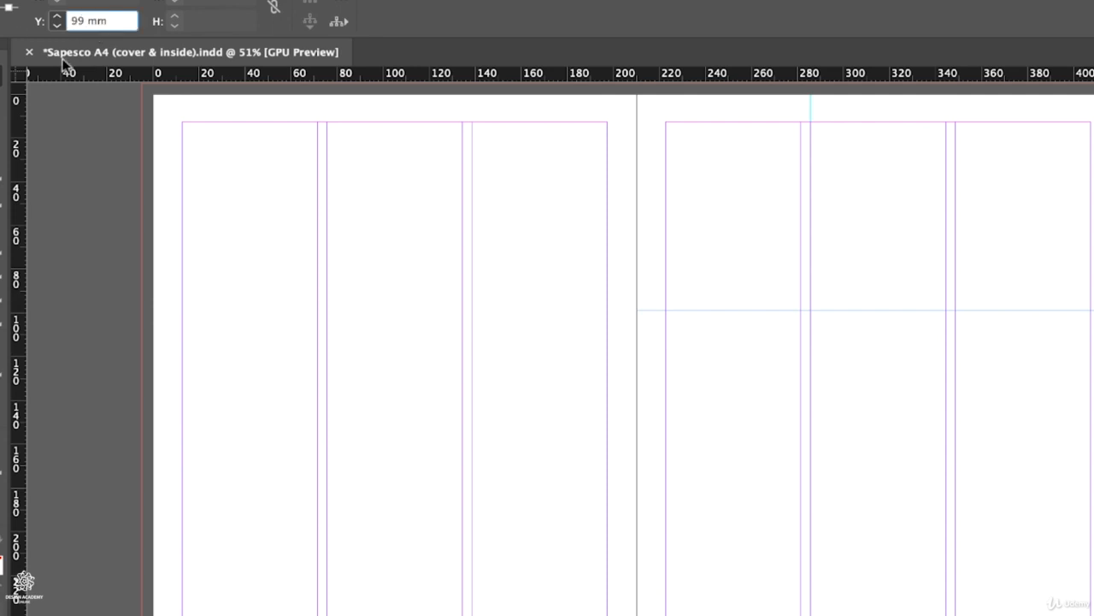
{"action": "type", "text": "*2"}
{"action": "key", "text": "Return"}
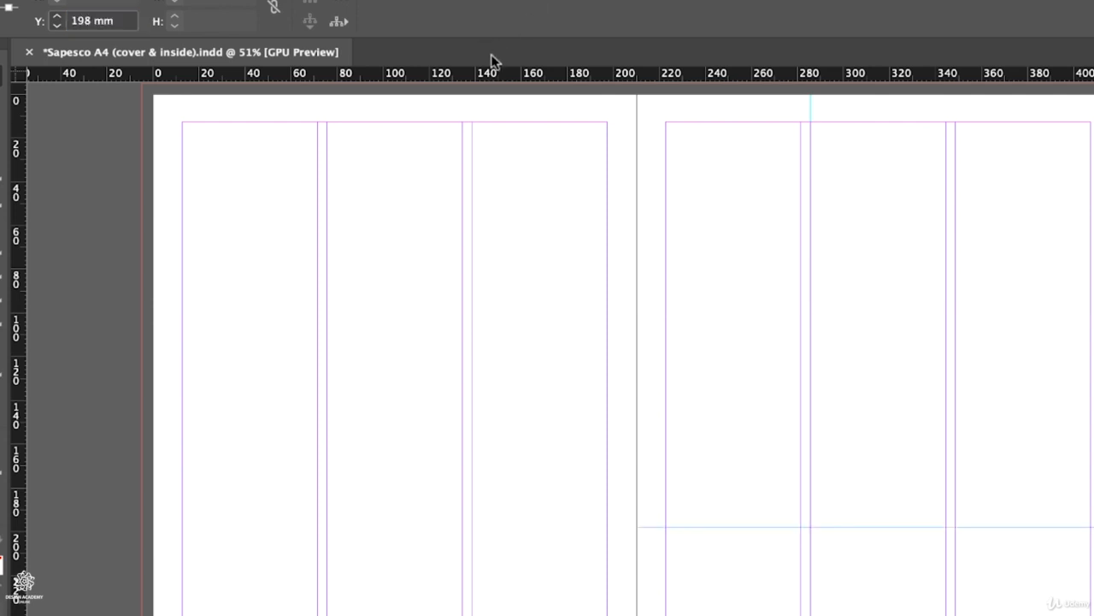
- Add a horizontal guide on the left page and copy the right page guide's Y position of 198 mm to it
{"action": "left_click_drag", "start_coordinate": [475, 404], "coordinate": [489, 531]}
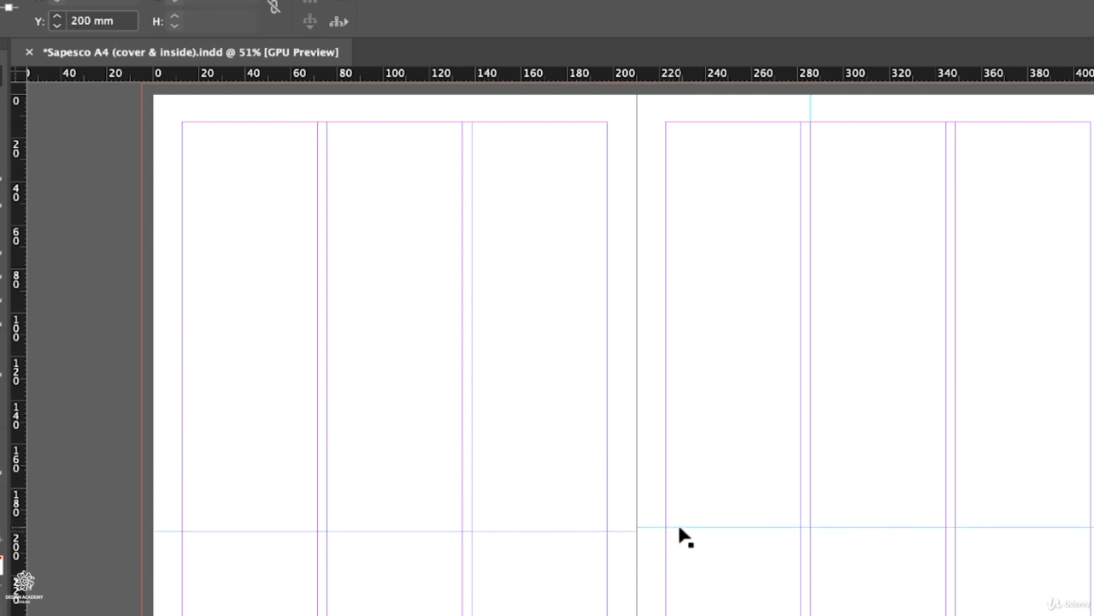
{"action": "left_click", "coordinate": [680, 528]}
{"action": "double_click", "coordinate": [77, 22]}
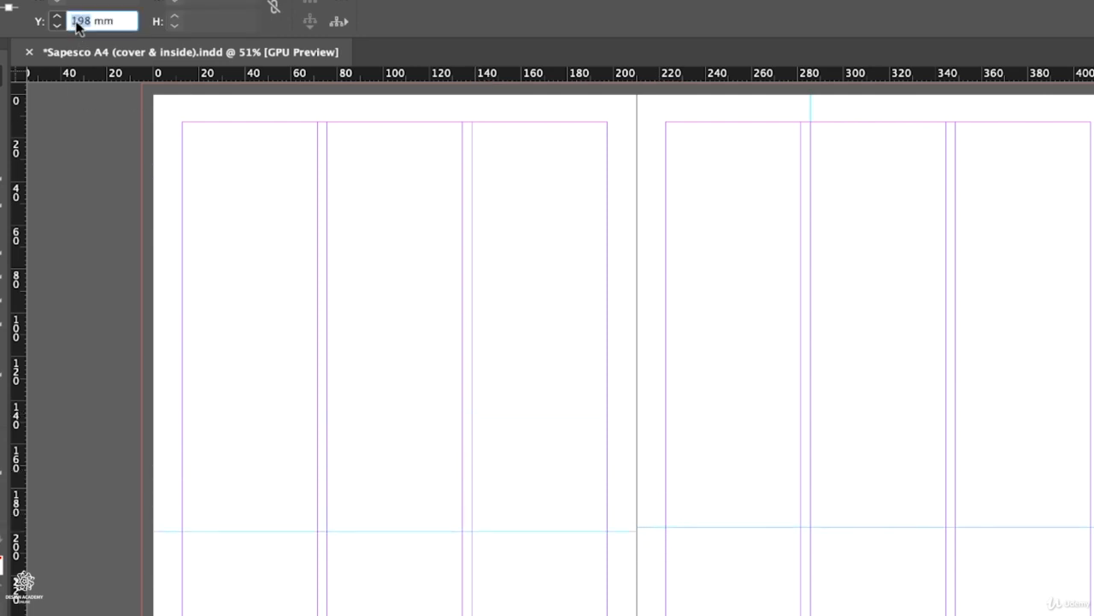
{"action": "key", "text": "super+c"}
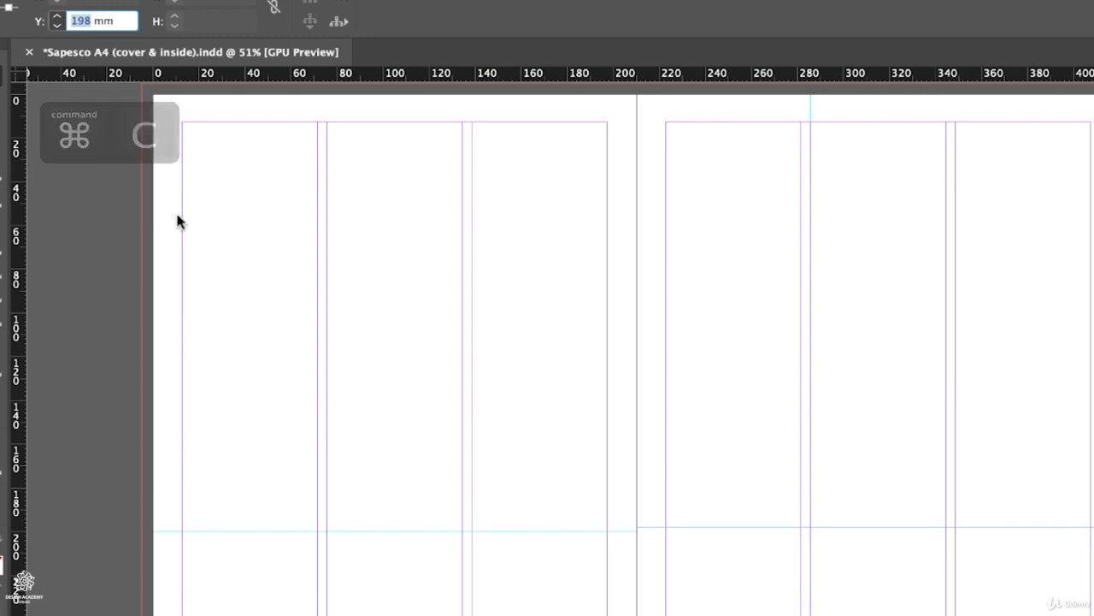
{"action": "left_click", "coordinate": [379, 531]}
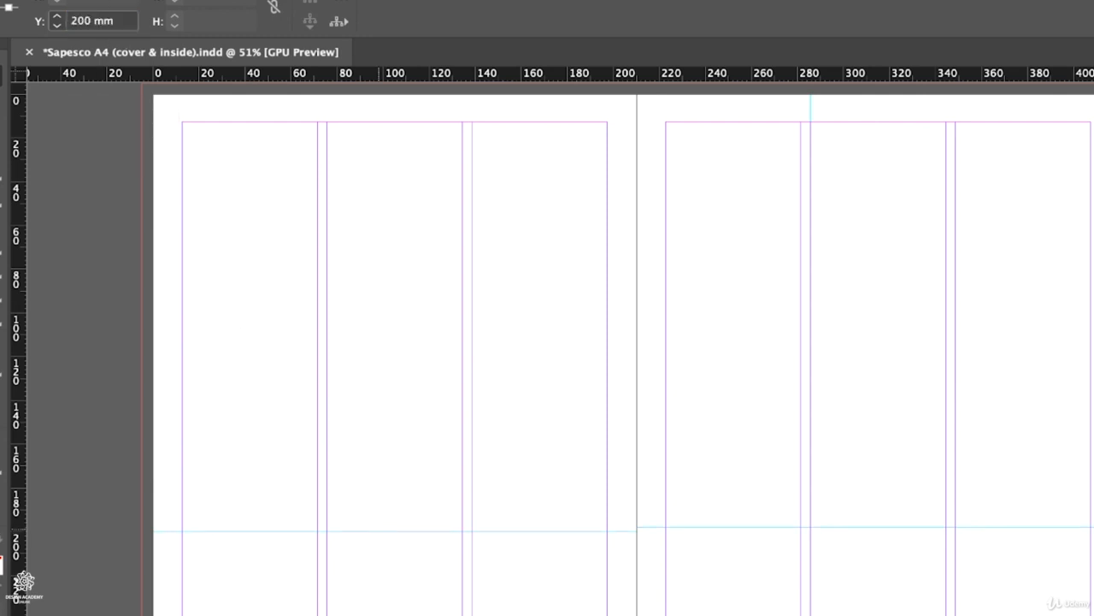
{"action": "double_click", "coordinate": [78, 20]}
{"action": "key", "text": "super+v"}
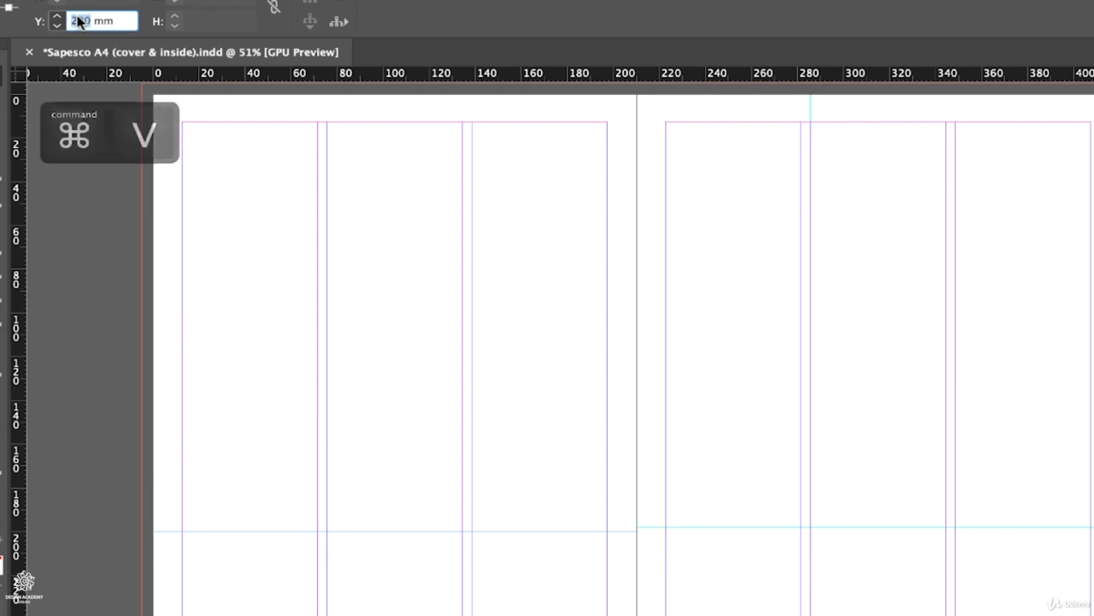
{"action": "key", "text": "Return"}
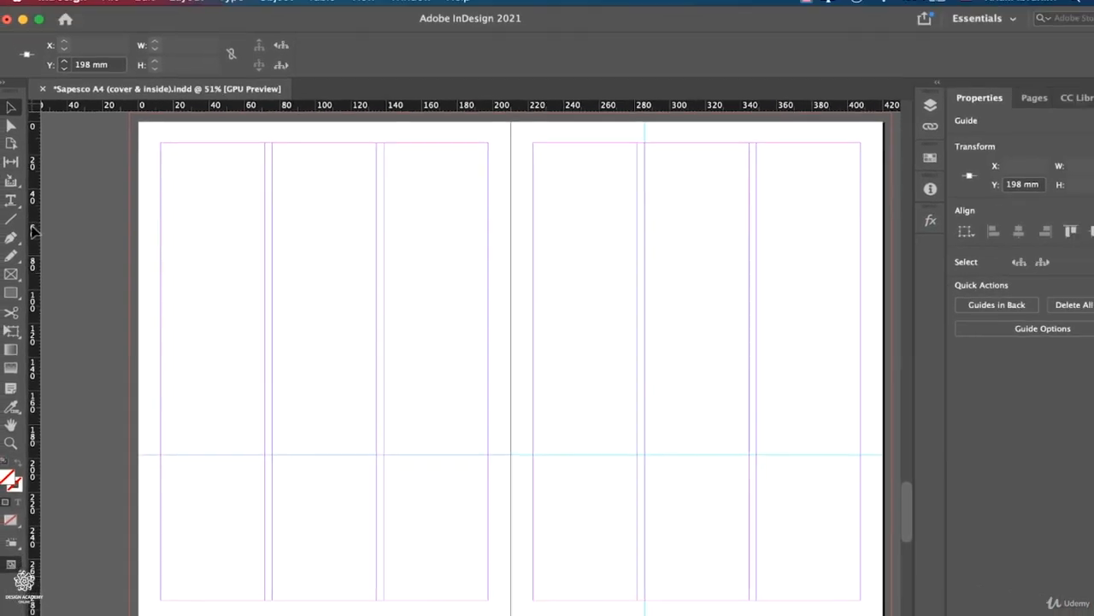
- Draw two empty frames out to the bleed: about 139.5 × 307 mm over the right third and 286.4 × 104 mm along the lower left two thirds
{"action": "left_click", "coordinate": [15, 271]}
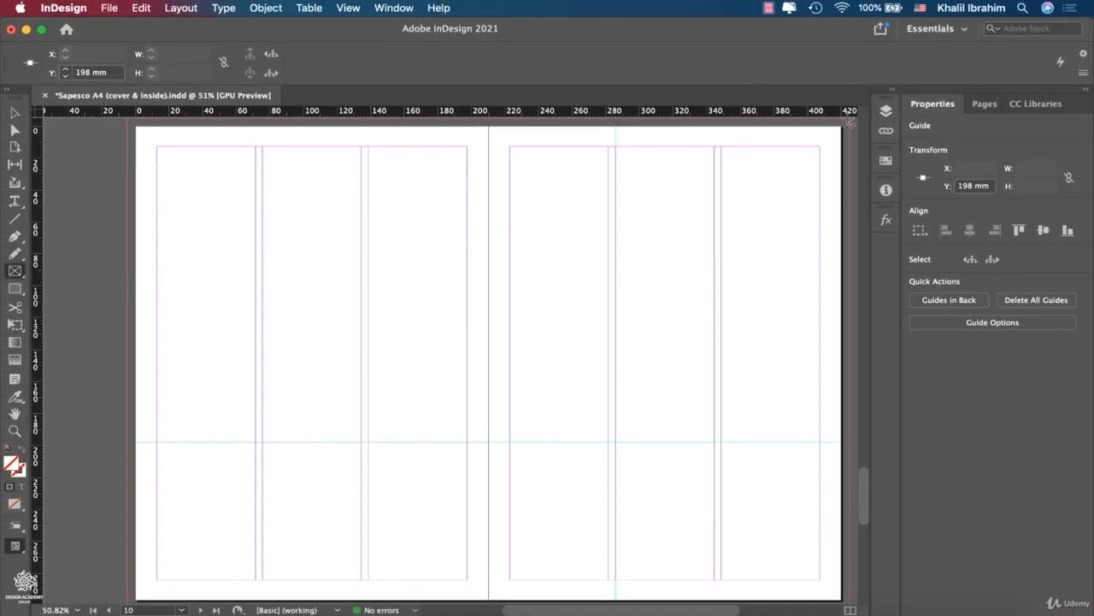
{"action": "left_click_drag", "start_coordinate": [849, 125], "coordinate": [616, 555]}
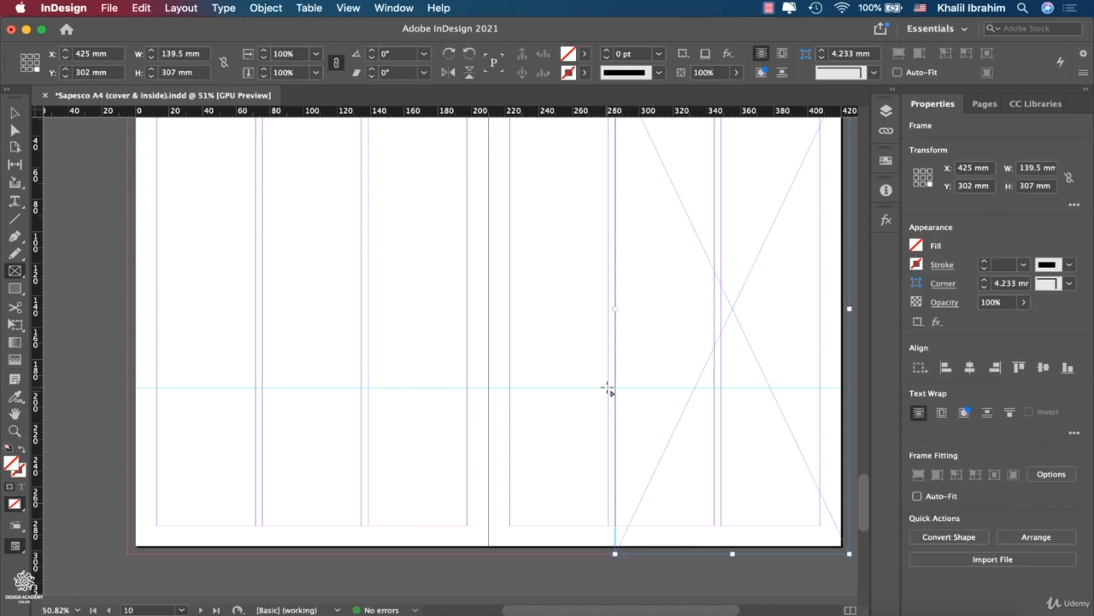
{"action": "left_click_drag", "start_coordinate": [608, 389], "coordinate": [129, 554]}
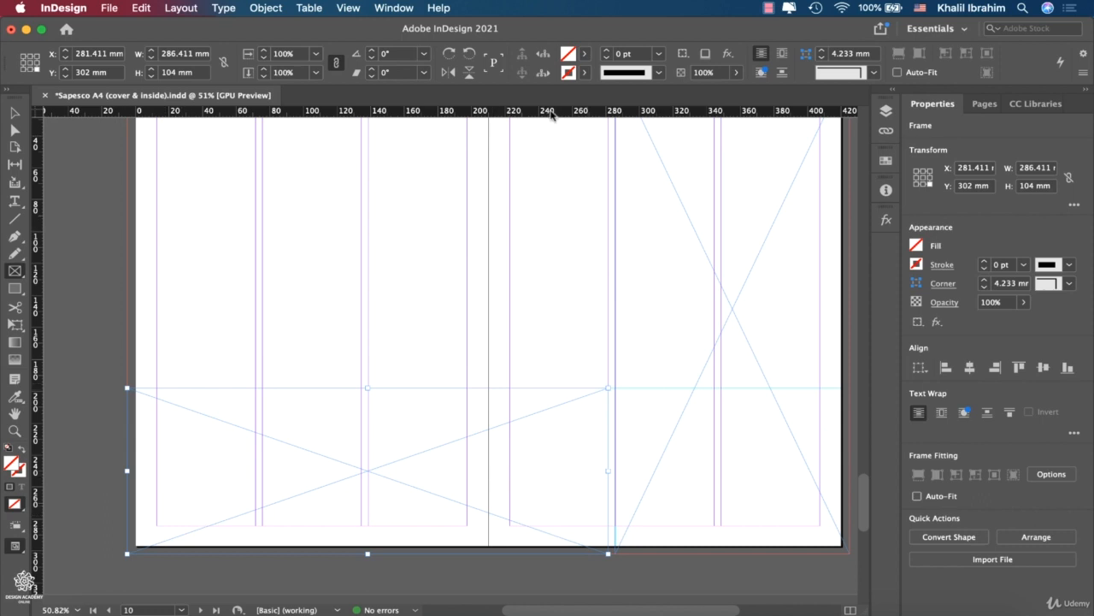
- Add a second horizontal guide on the right page and set its Y position to 198-4 mm
{"action": "left_click_drag", "start_coordinate": [552, 116], "coordinate": [538, 382]}
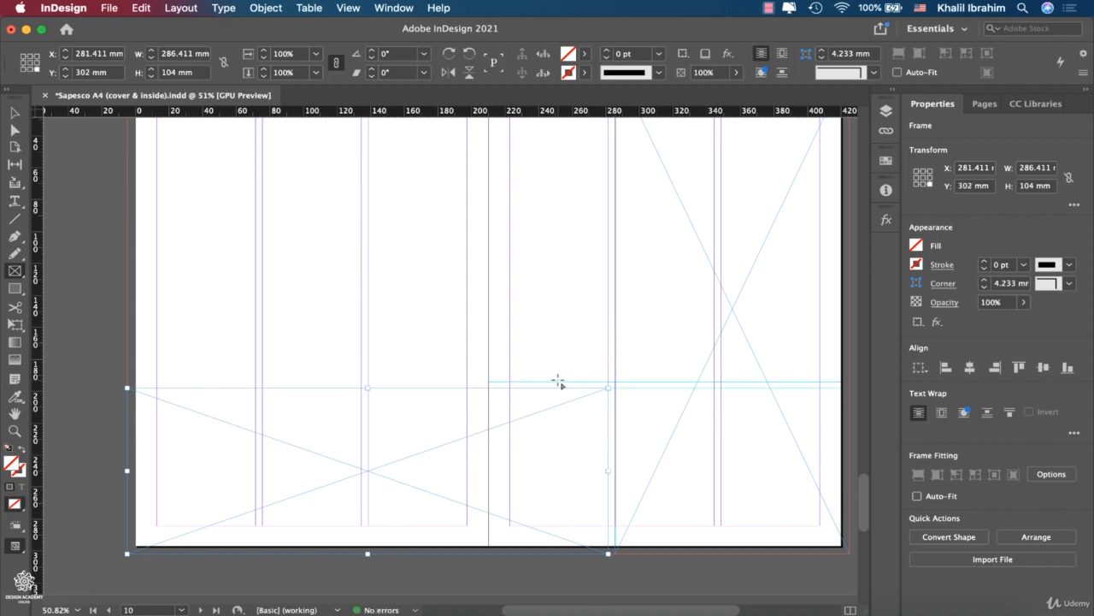
{"action": "left_click", "coordinate": [14, 113]}
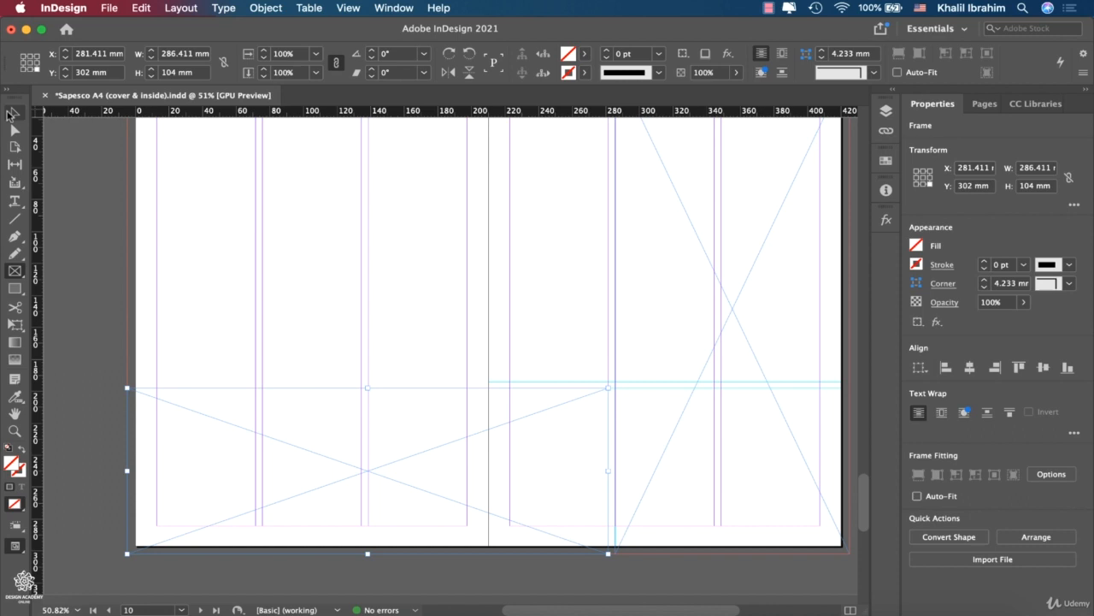
{"action": "left_click", "coordinate": [630, 385]}
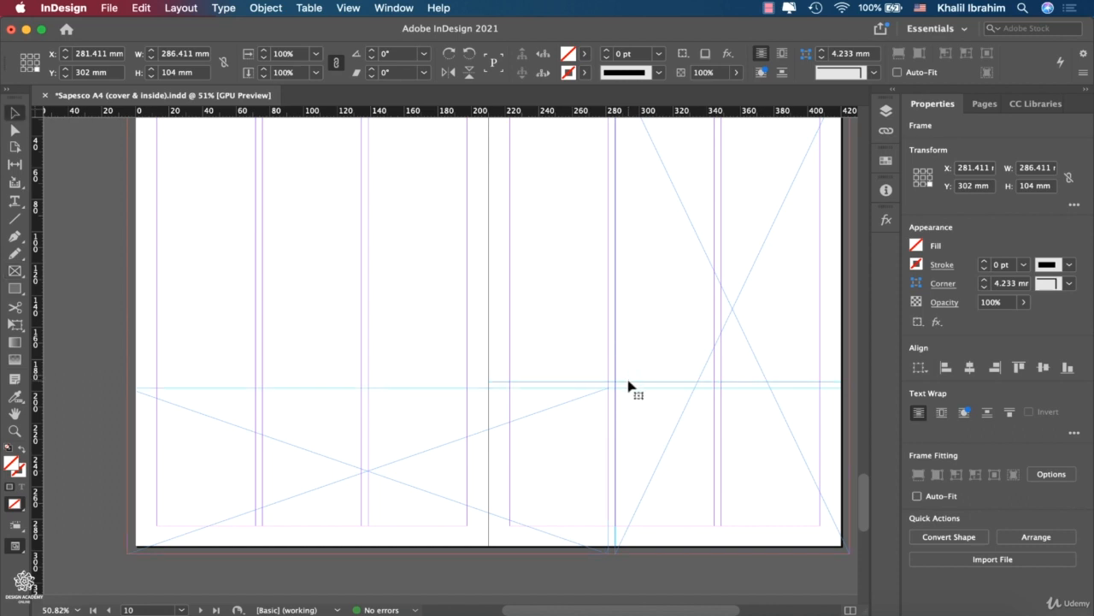
{"action": "double_click", "coordinate": [82, 74]}
{"action": "type", "text": "198-"}
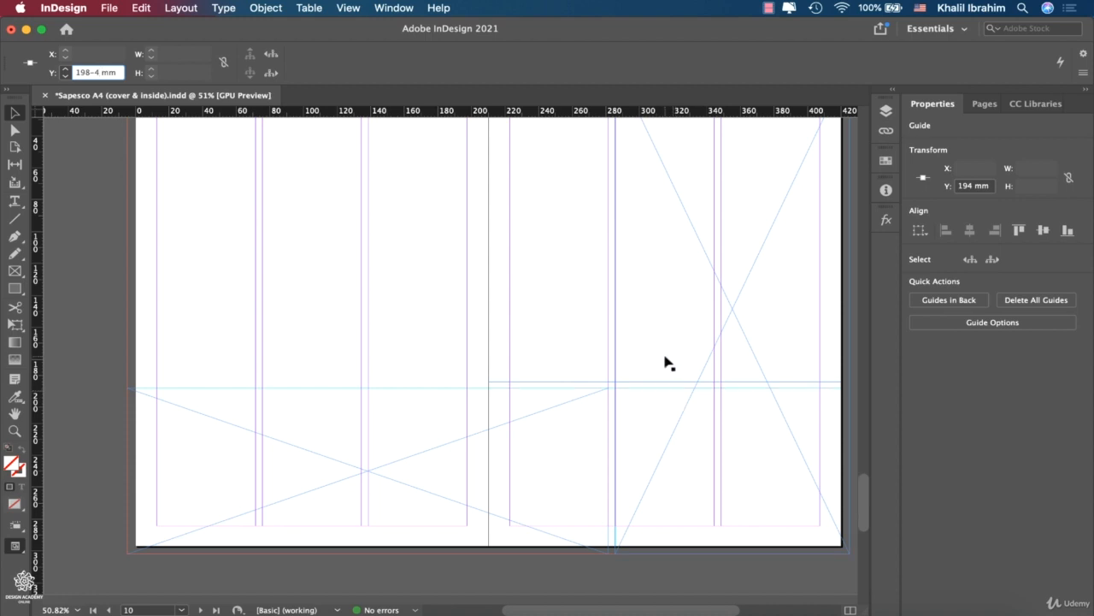
{"action": "key", "text": "Return"}
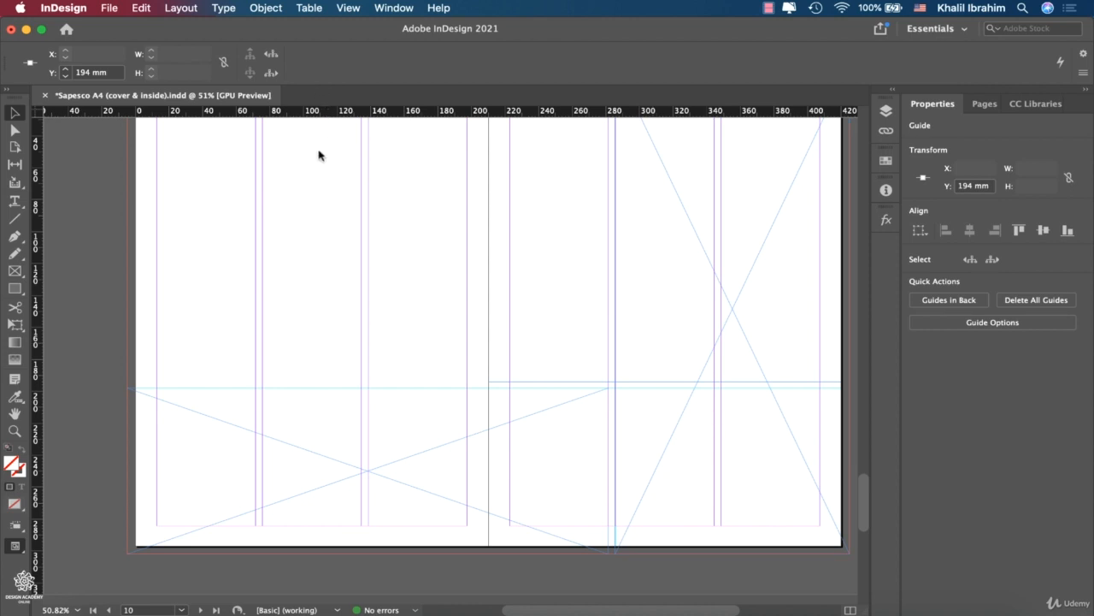
- Add a matching horizontal guide on the left page and set its Y position to 194 mm
{"action": "left_click_drag", "start_coordinate": [317, 111], "coordinate": [306, 362]}
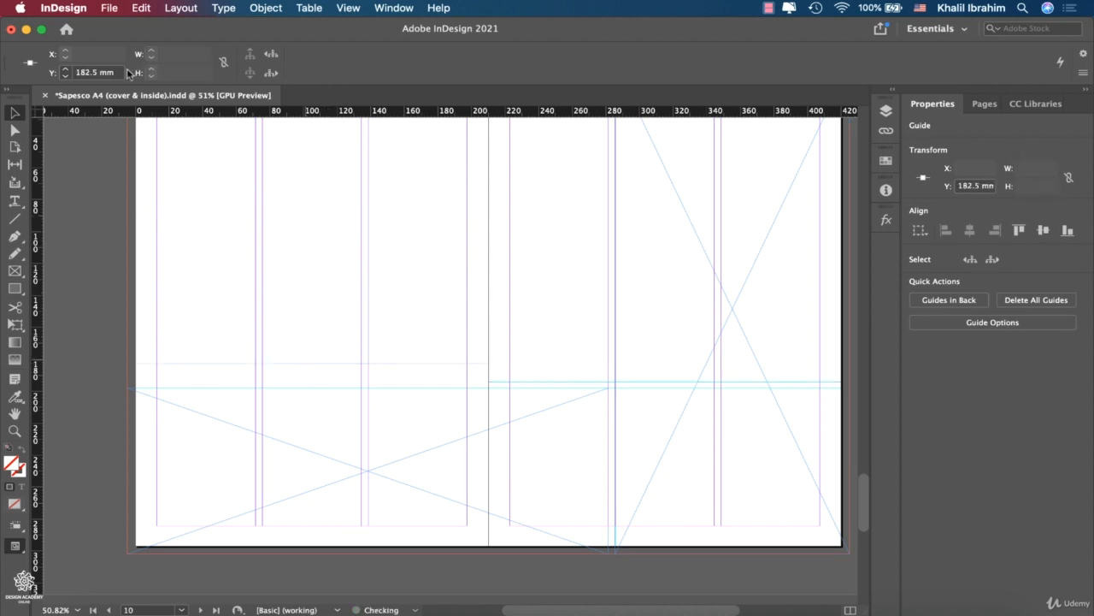
{"action": "double_click", "coordinate": [79, 74]}
{"action": "type", "text": "19"}
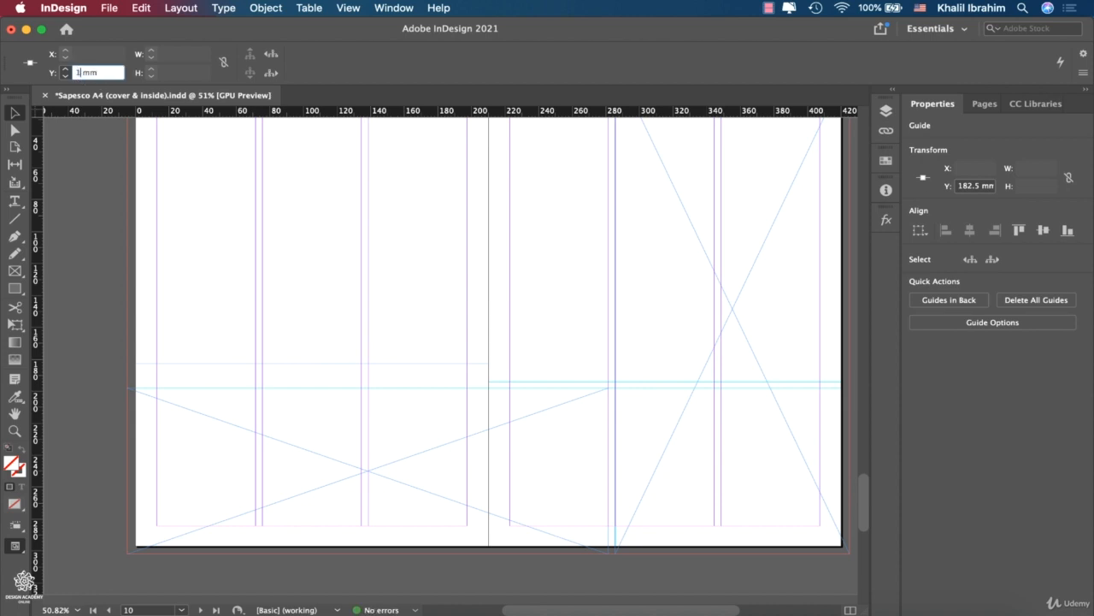
{"action": "type", "text": "4"}
{"action": "key", "text": "Return"}
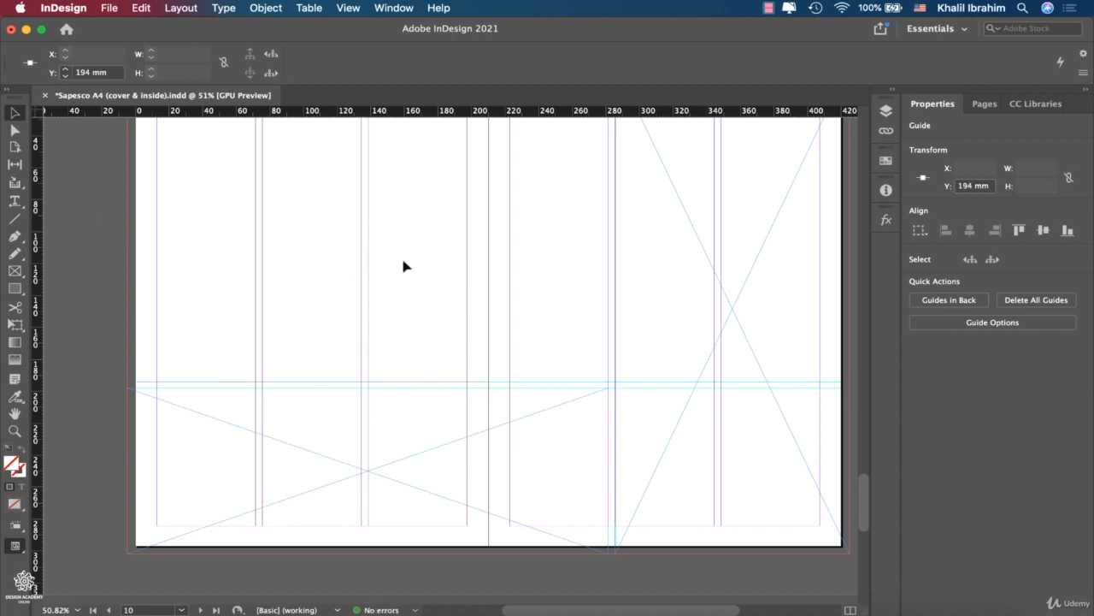
- Draw an empty frame about 286.4 × 199 mm from the upper-left bleed corner to the 194 mm guide at the second column's gutter-side frame edge
{"action": "scroll", "coordinate": [403, 265], "scroll_direction": "up", "scroll_amount": 4}
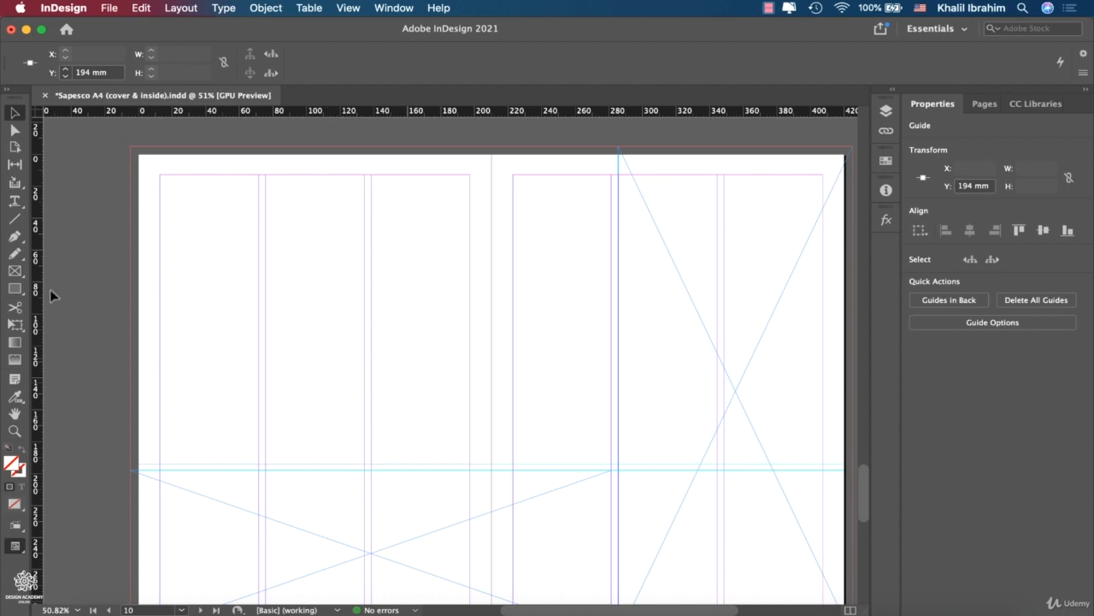
{"action": "left_click", "coordinate": [15, 272]}
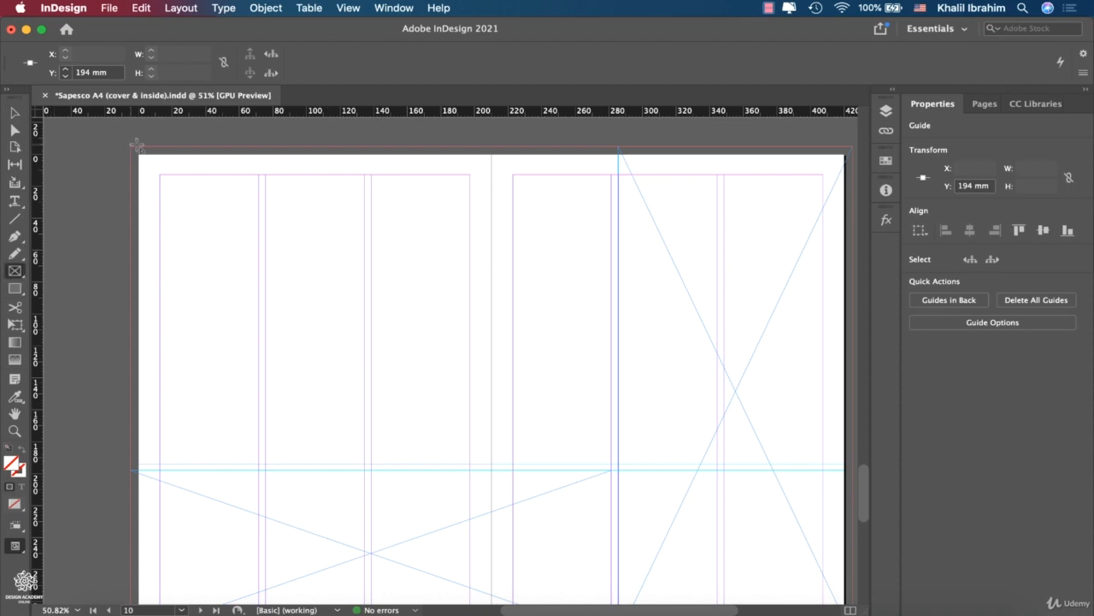
{"action": "left_click_drag", "start_coordinate": [134, 145], "coordinate": [612, 466]}
{"action": "scroll", "coordinate": [611, 466], "scroll_direction": "down", "scroll_amount": 2}
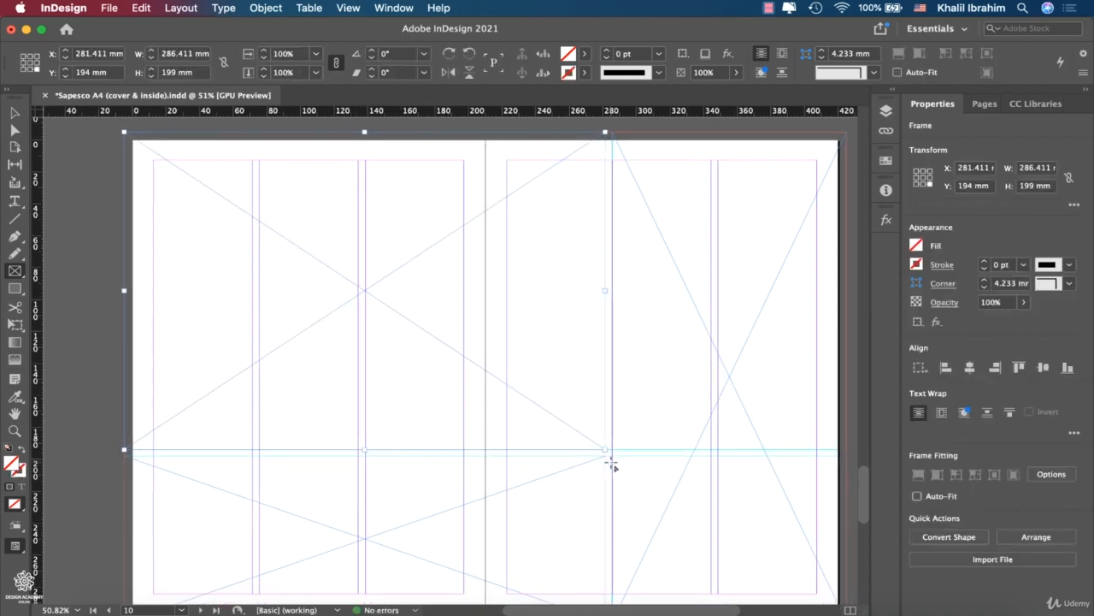
{"action": "scroll", "coordinate": [612, 463], "scroll_direction": "down", "scroll_amount": 1}
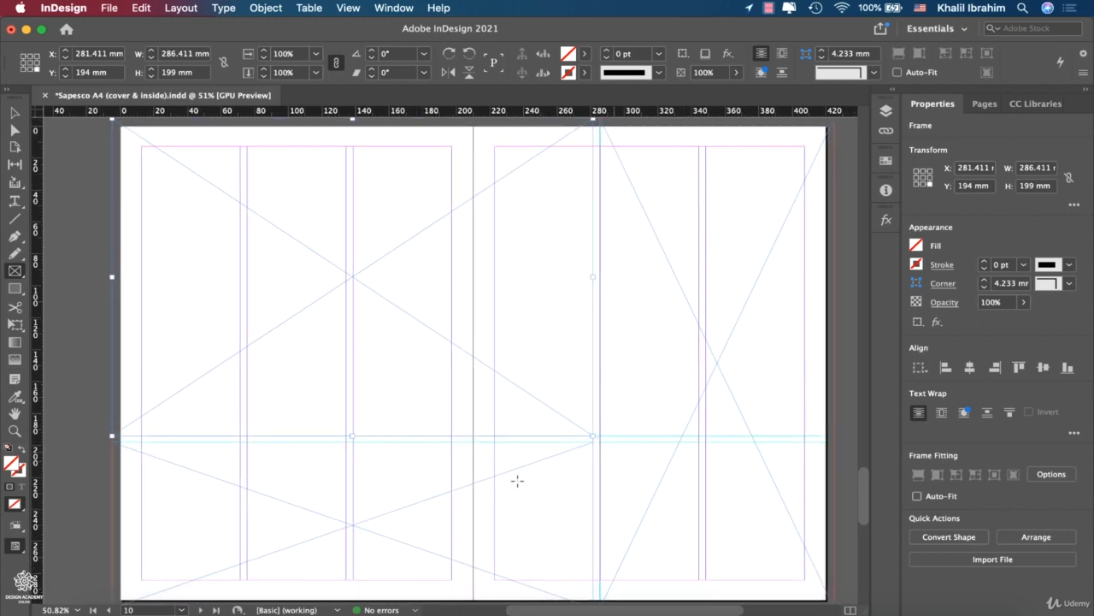
- Fill the large upper-left frame with cyan (C=100) and the tall right frame with magenta (M=100)
{"action": "left_click", "coordinate": [12, 114]}
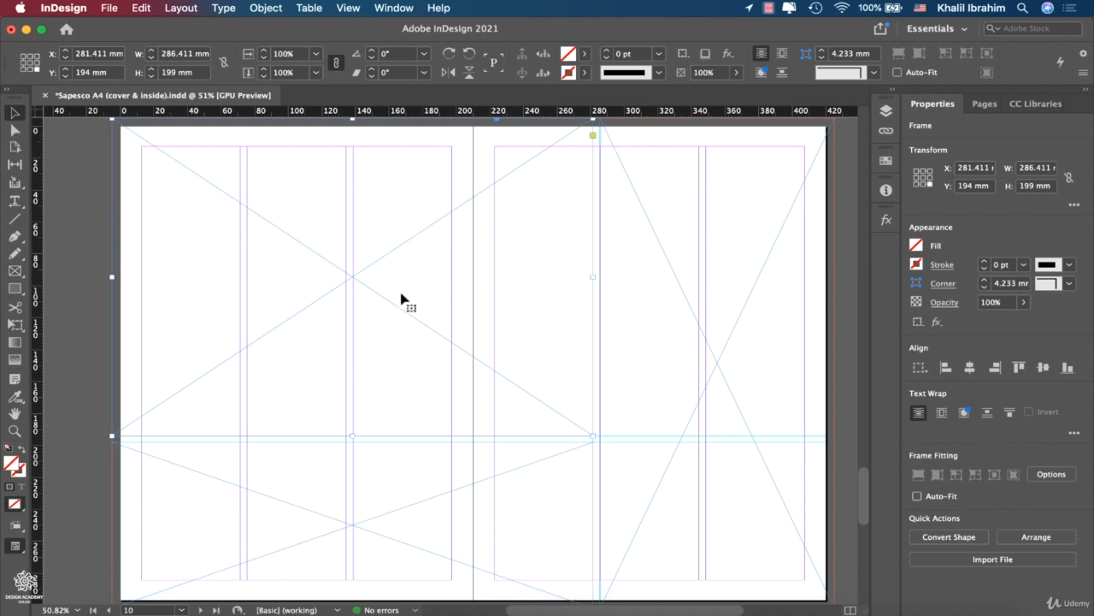
{"action": "left_click", "coordinate": [585, 54]}
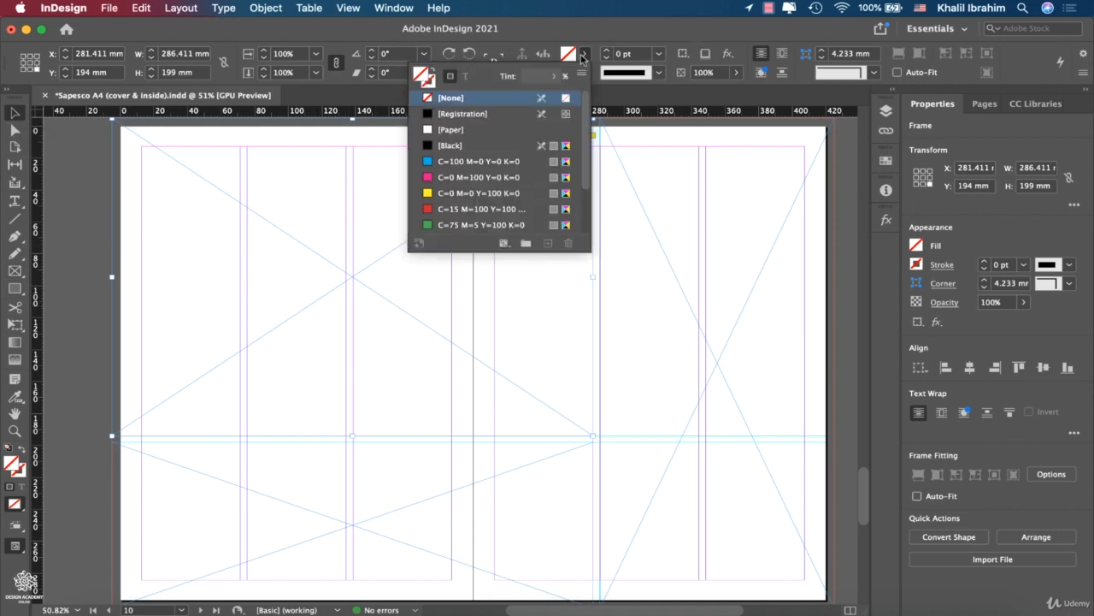
{"action": "left_click", "coordinate": [482, 162]}
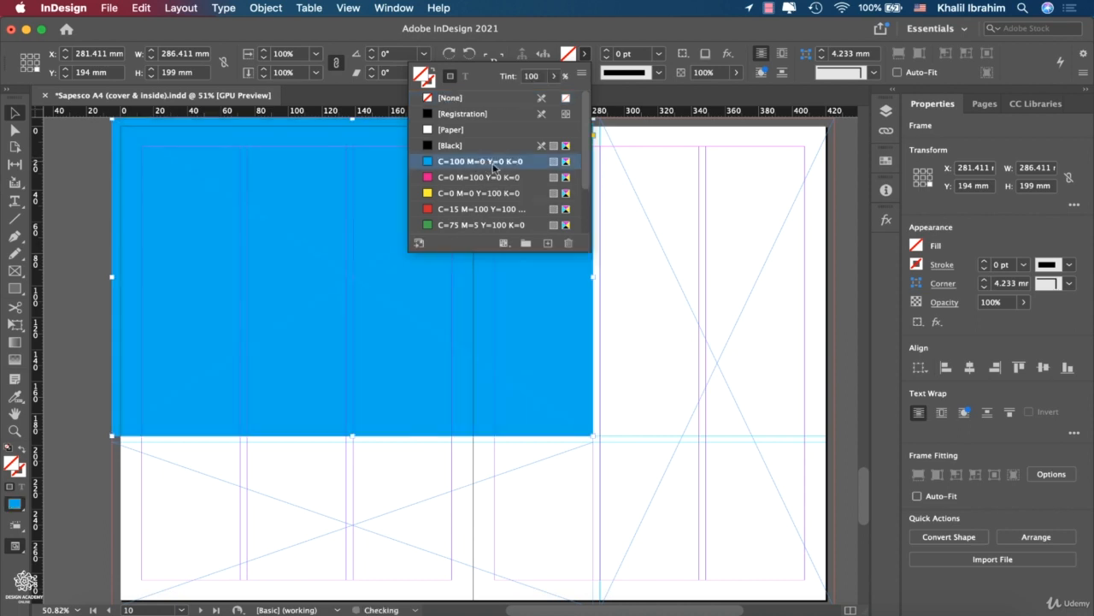
{"action": "left_click", "coordinate": [604, 282]}
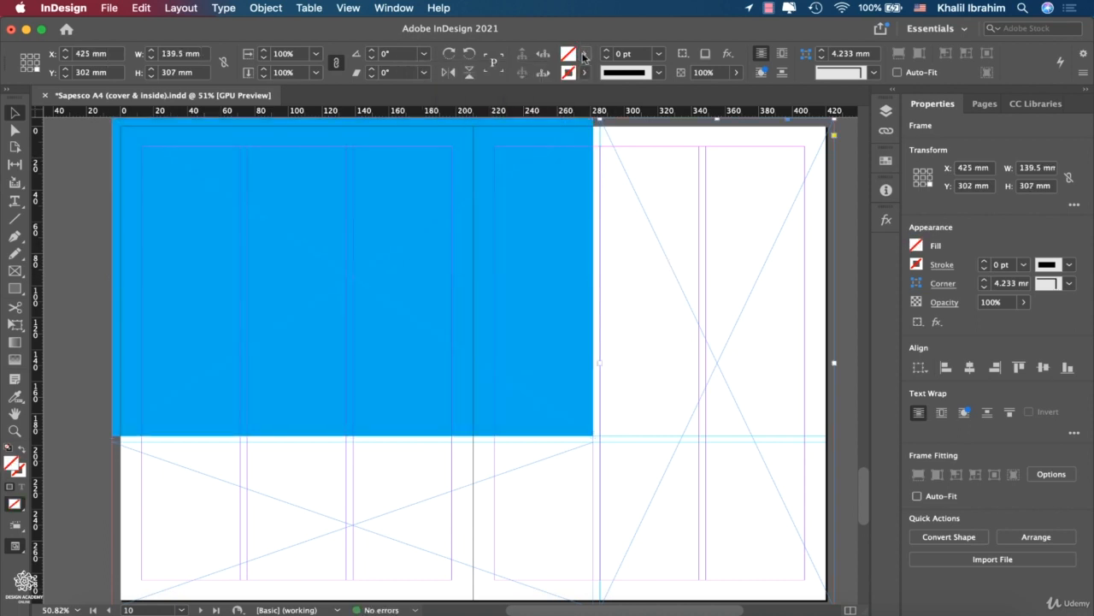
{"action": "left_click", "coordinate": [585, 55]}
{"action": "left_click", "coordinate": [475, 179]}
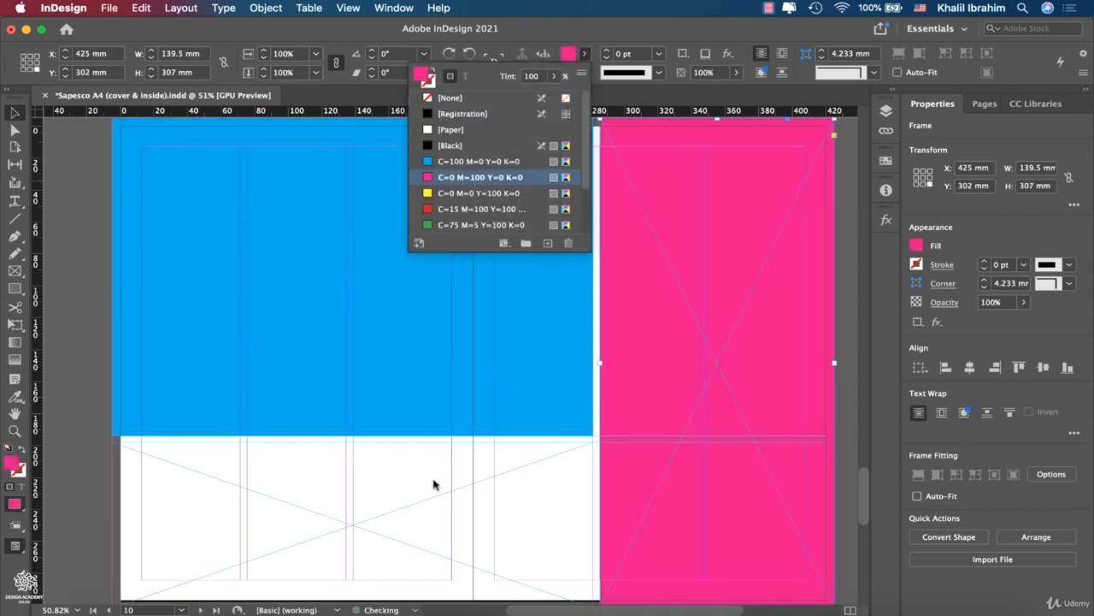
- Fill the wide lower frame with yellow (C=0 M=0 Y=100 K=0)
{"action": "left_click", "coordinate": [481, 279]}
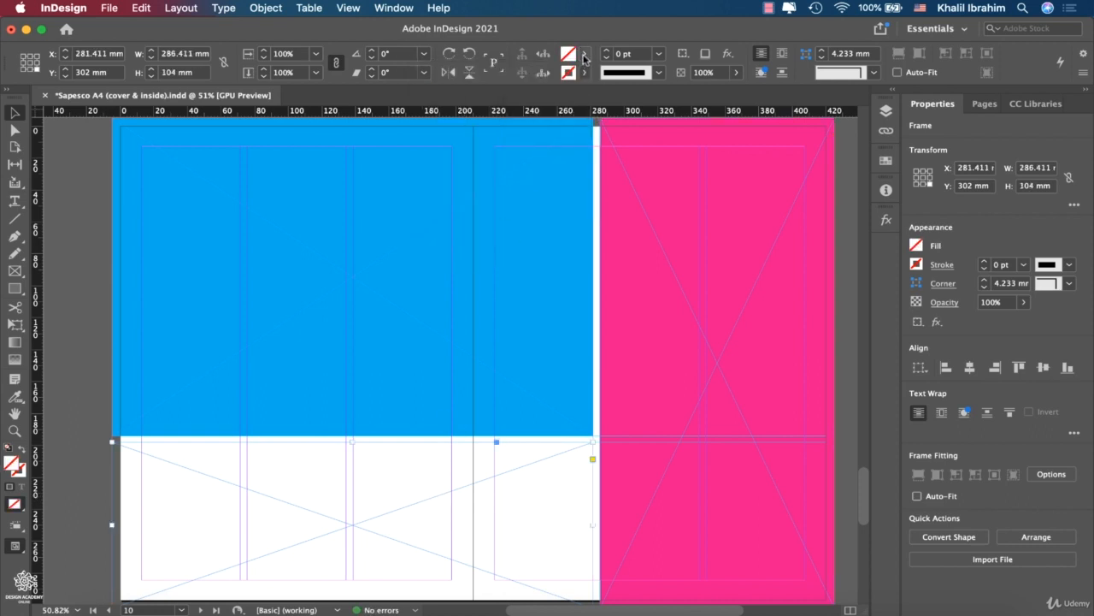
{"action": "left_click", "coordinate": [585, 55]}
{"action": "left_click", "coordinate": [486, 194]}
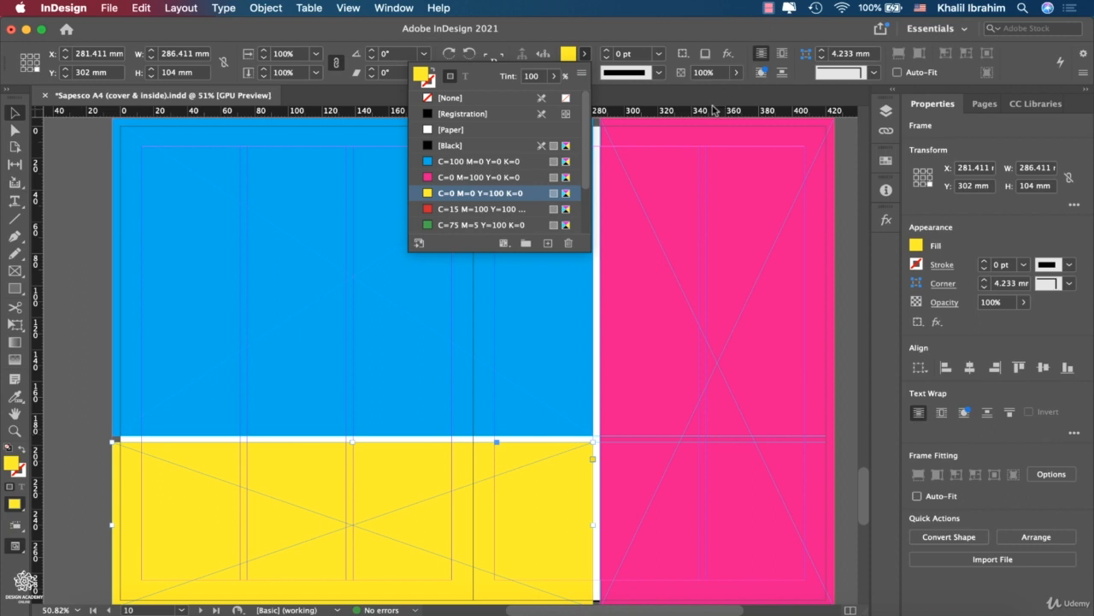
- Place a horizontal ruler guide across the upper part of the right page at about 83 mm
{"action": "left_click_drag", "start_coordinate": [716, 110], "coordinate": [699, 258]}
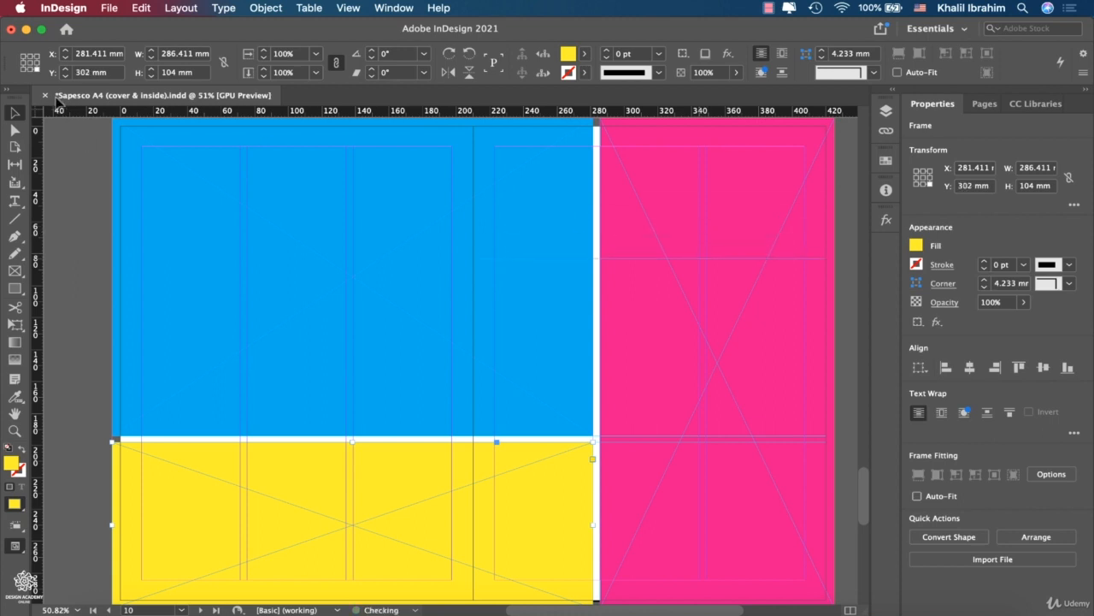
{"action": "left_click", "coordinate": [77, 74]}
{"action": "double_click", "coordinate": [77, 73]}
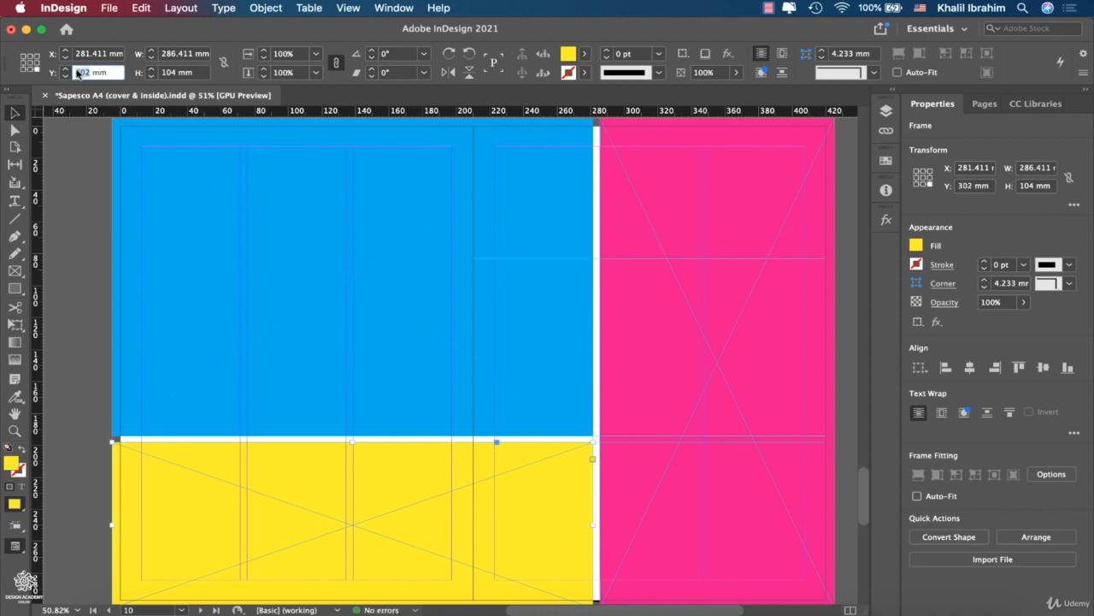
{"action": "type", "text": "297/3"}
{"action": "key", "text": "Return"}
{"action": "key", "text": "super+z"}
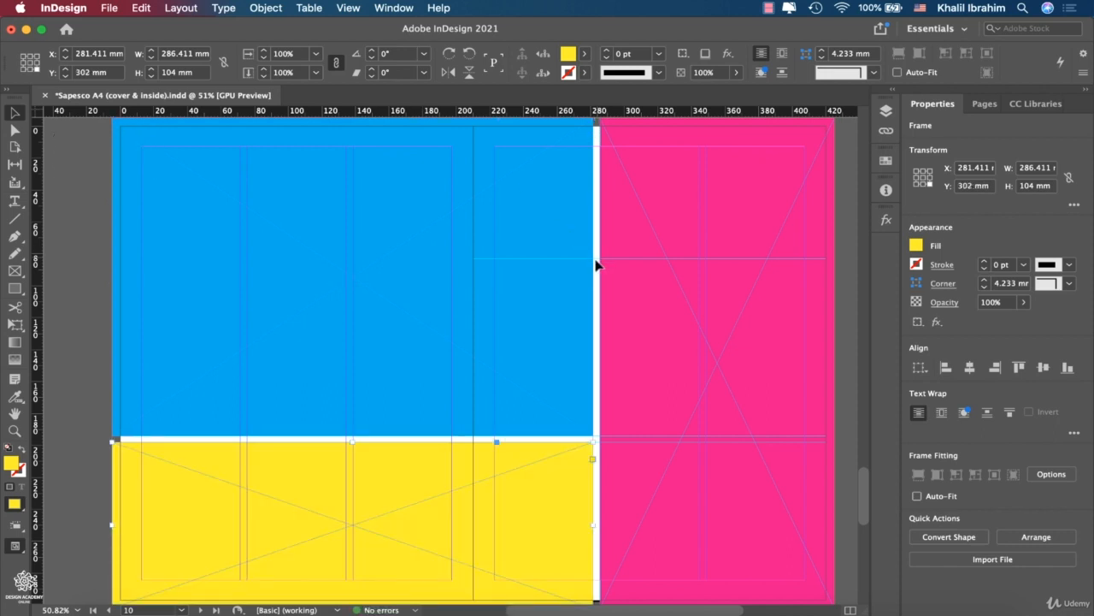
- Set the upper horizontal guide's Y position on the right page to 297/3 mm
{"action": "left_click", "coordinate": [596, 266]}
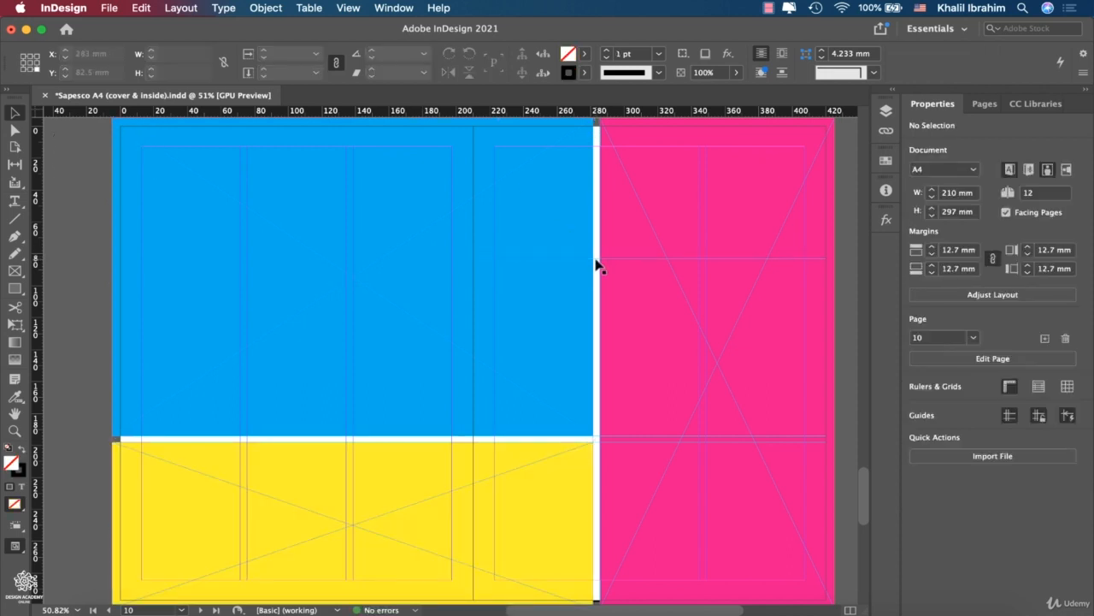
{"action": "left_click", "coordinate": [595, 259]}
{"action": "double_click", "coordinate": [81, 73]}
{"action": "type", "text": "297"}
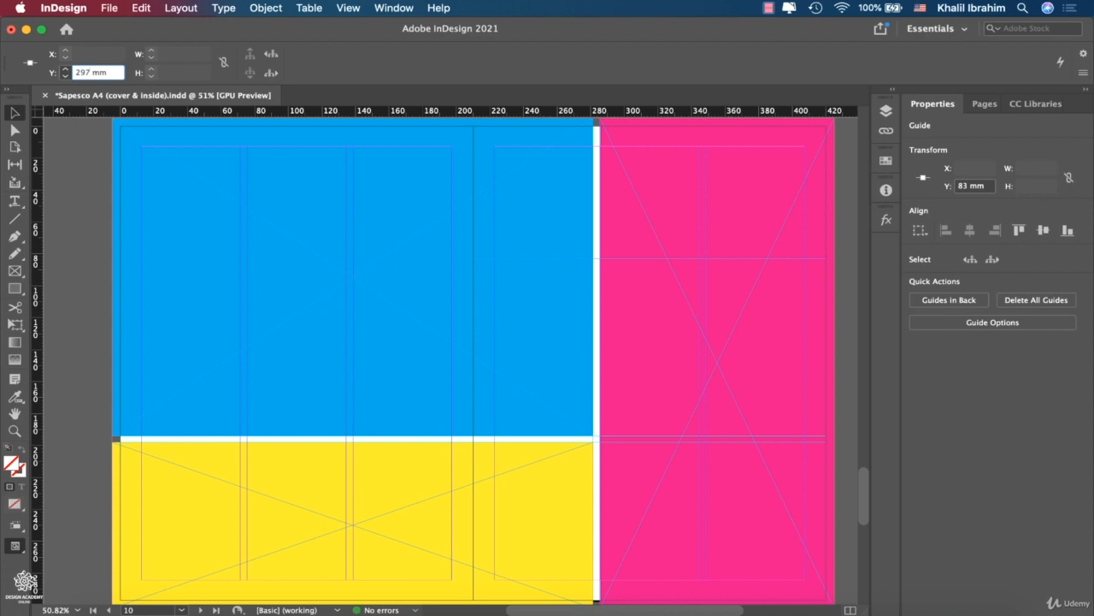
{"action": "type", "text": "/3"}
{"action": "key", "text": "Return"}
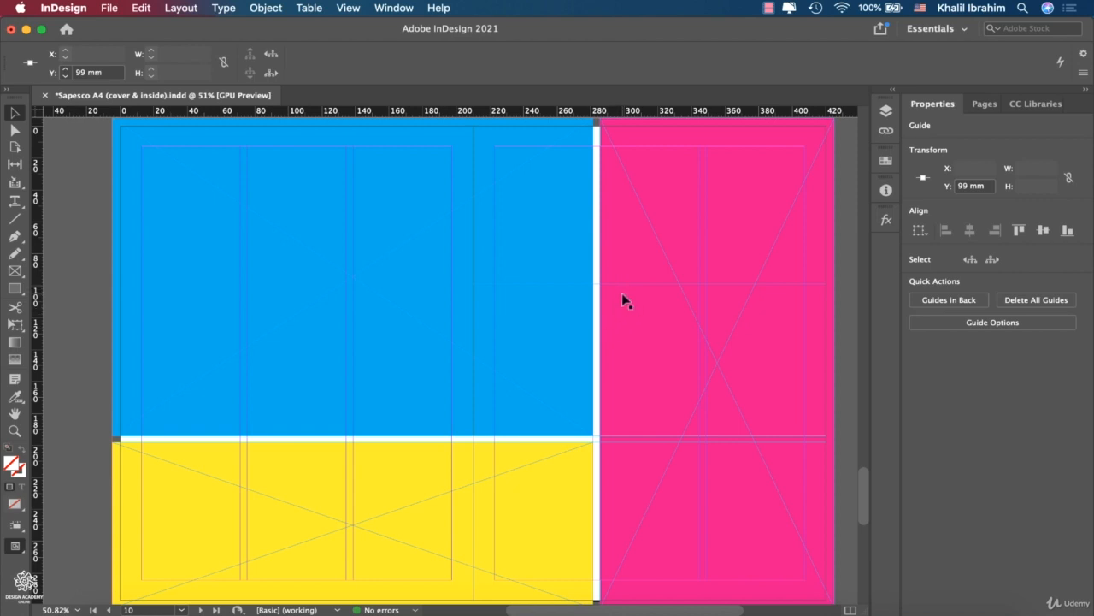
- Change the ruler guide color of the upper horizontal guide on the right page to Gold
{"action": "right_click", "coordinate": [597, 288]}
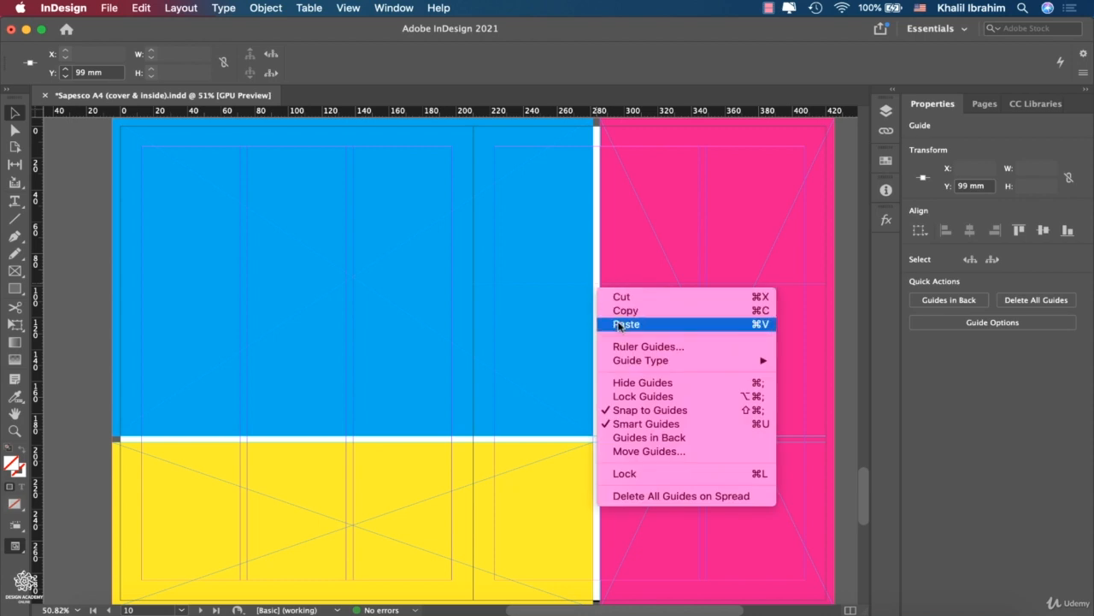
{"action": "left_click", "coordinate": [697, 345]}
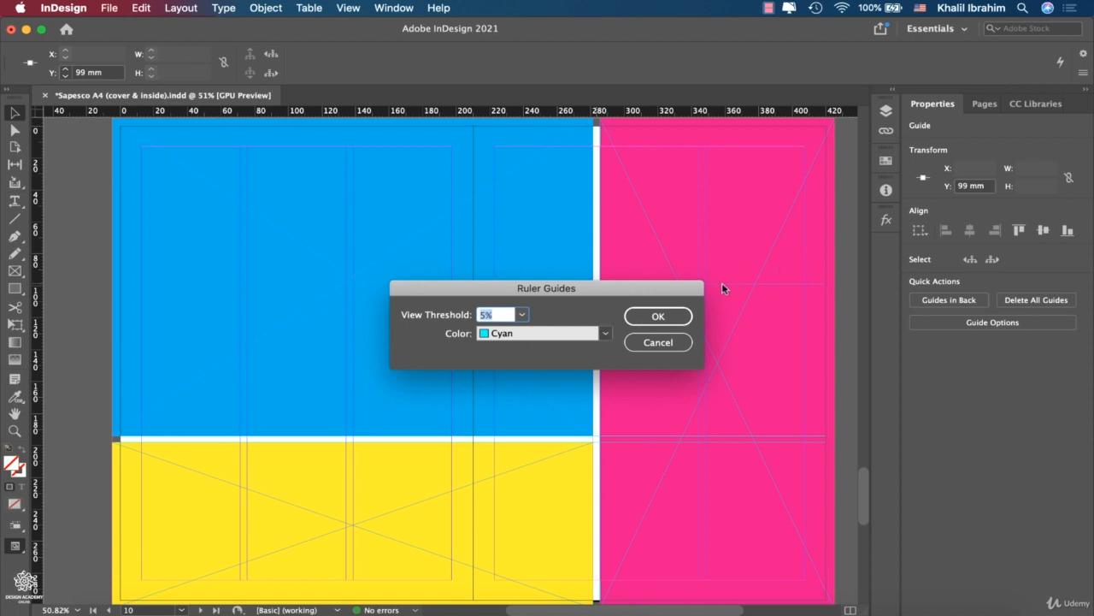
{"action": "left_click", "coordinate": [607, 333]}
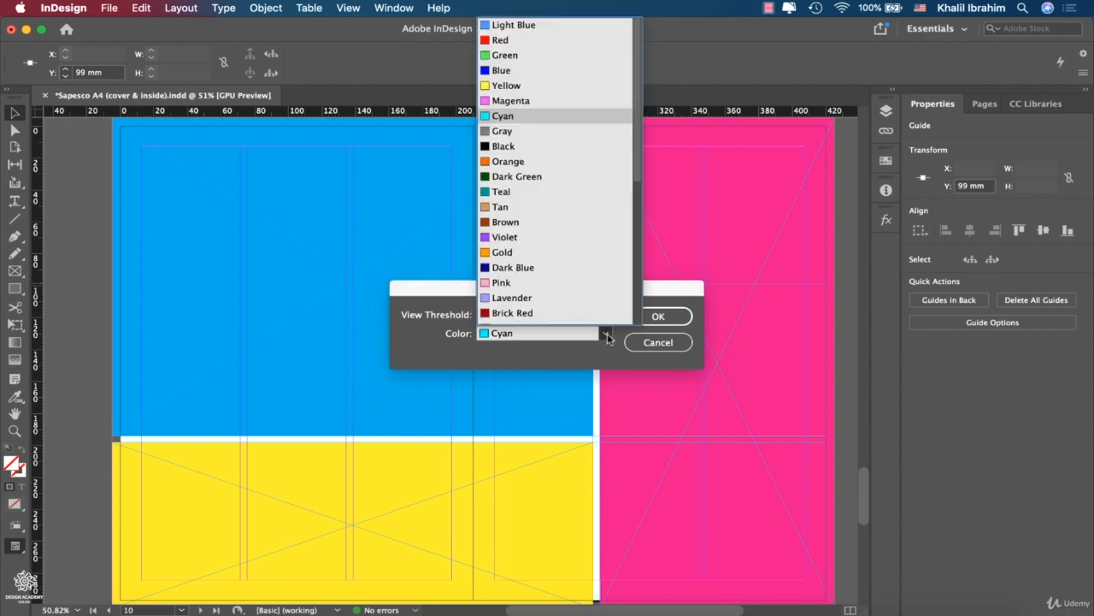
{"action": "left_click", "coordinate": [542, 253]}
{"action": "left_click", "coordinate": [658, 316]}
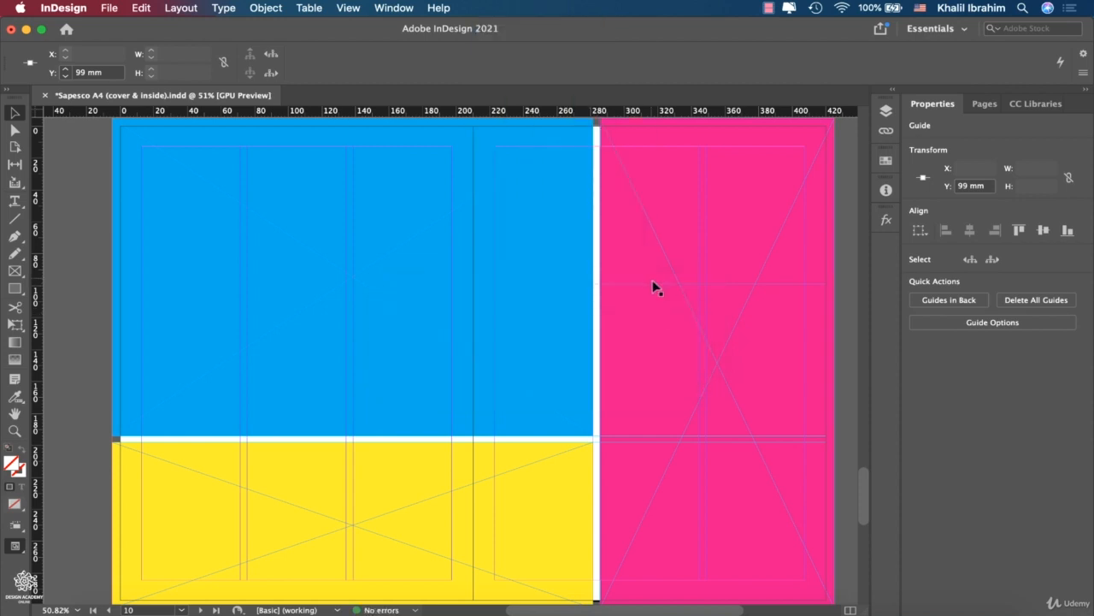
- Place a vertical ruler guide on the left page at about 110 mm and clear the frame selection
{"action": "left_click", "coordinate": [399, 496]}
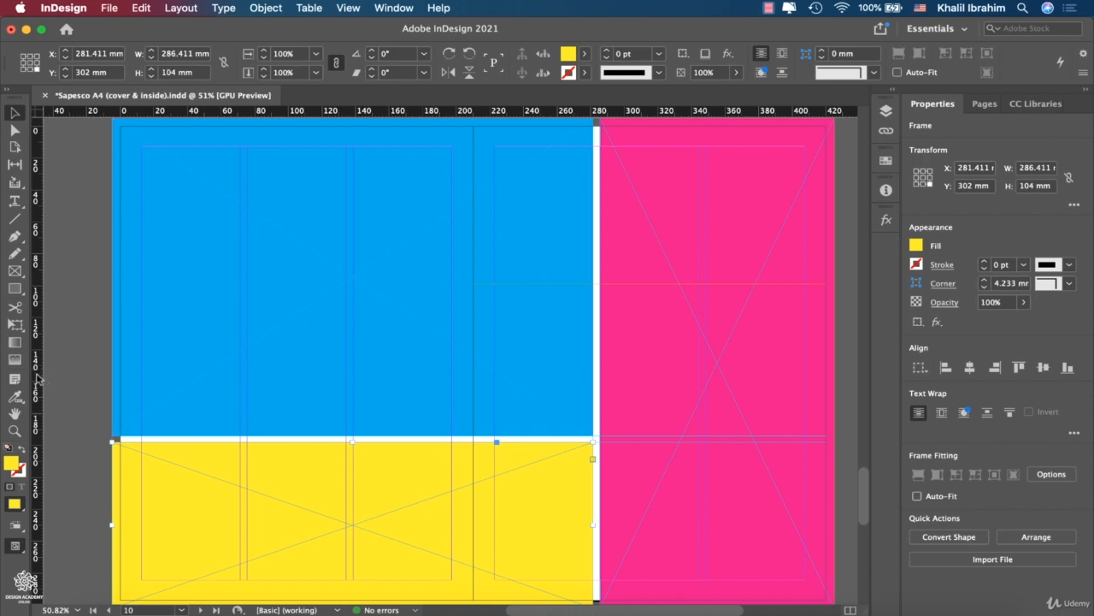
{"action": "left_click_drag", "start_coordinate": [41, 379], "coordinate": [306, 398]}
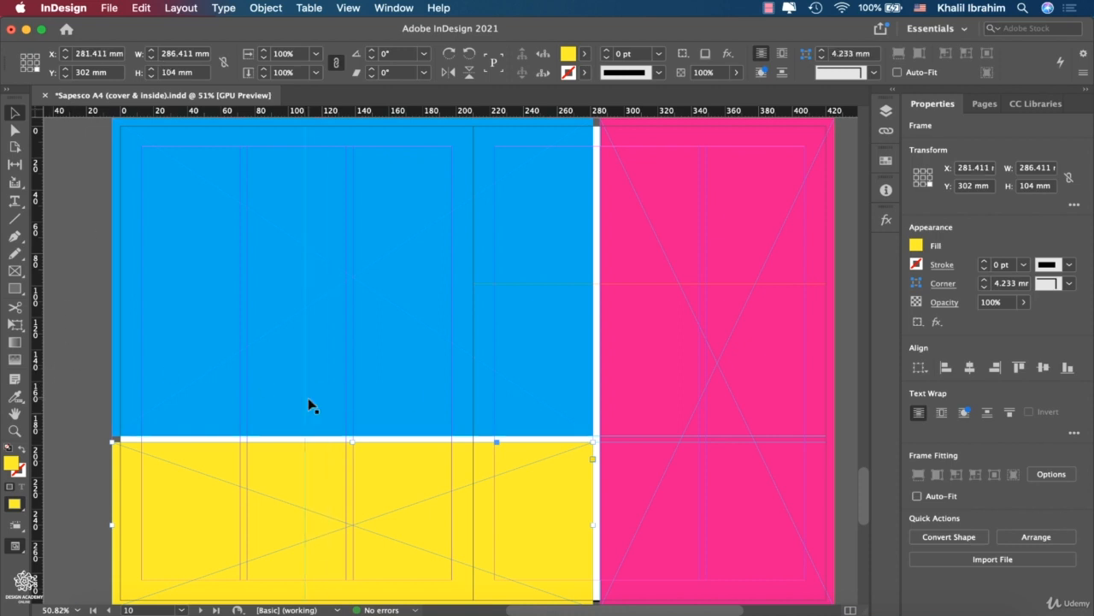
{"action": "left_click", "coordinate": [81, 471]}
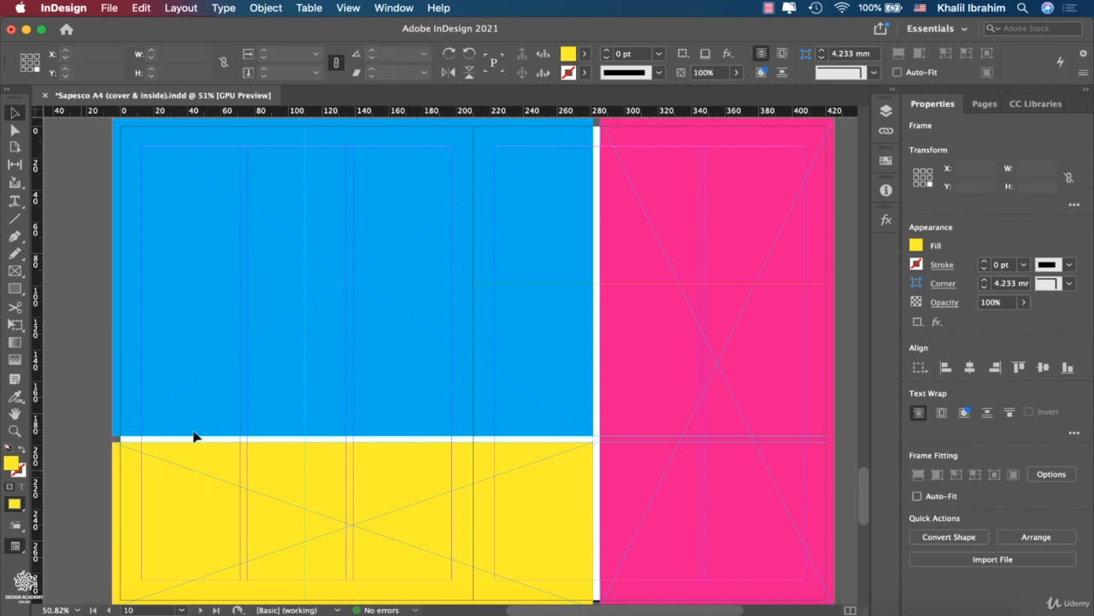
- Set the X position of the vertical ruler guide on the left page to 286/3 mm
{"action": "left_click", "coordinate": [305, 424]}
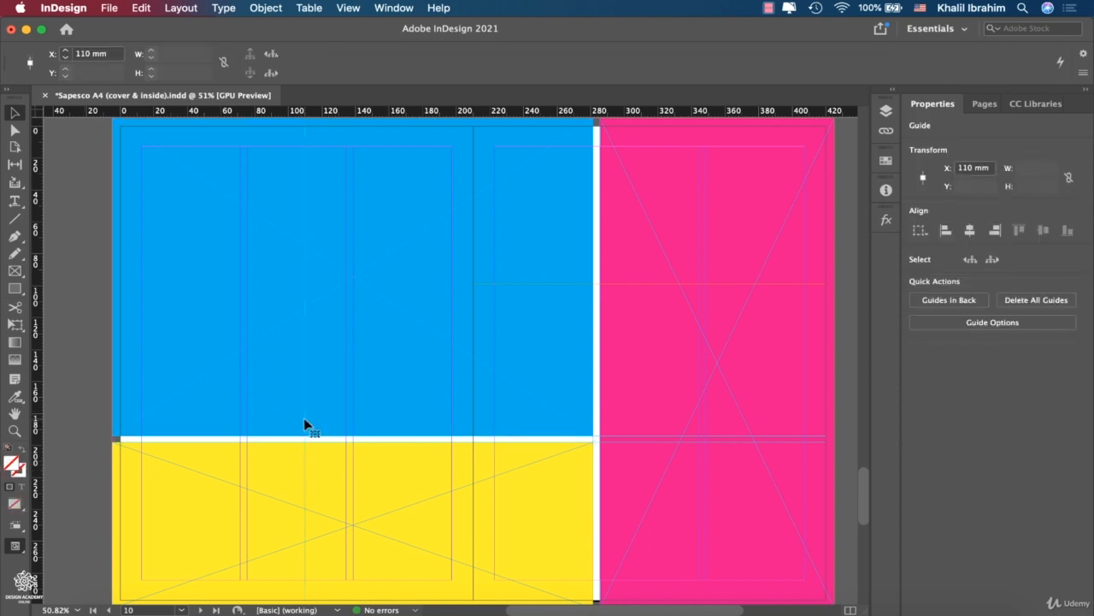
{"action": "left_click", "coordinate": [78, 53]}
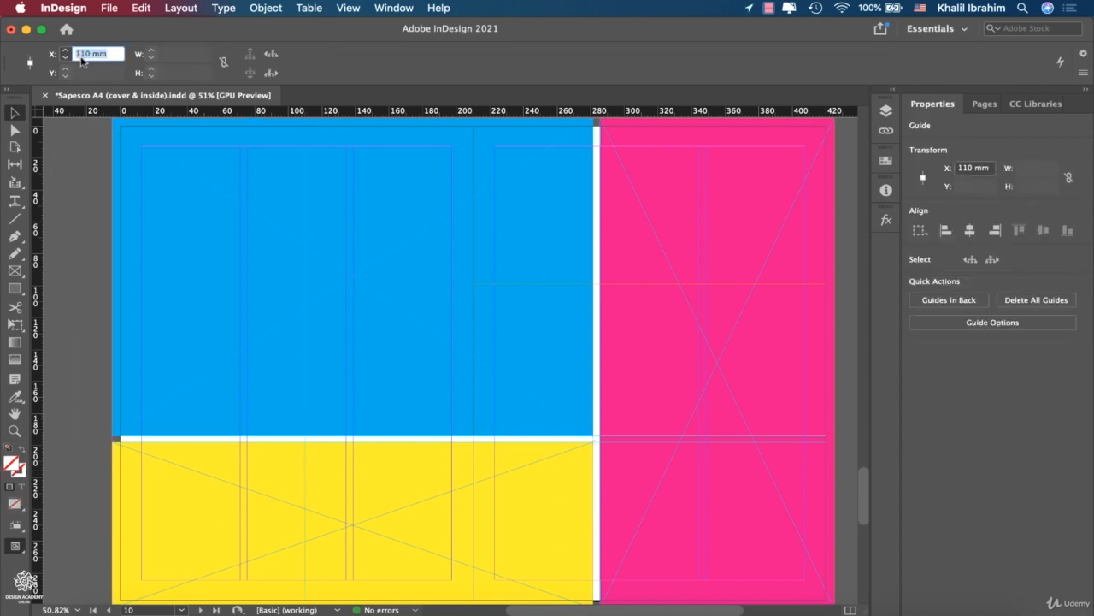
{"action": "type", "text": "286/3"}
{"action": "key", "text": "Return"}
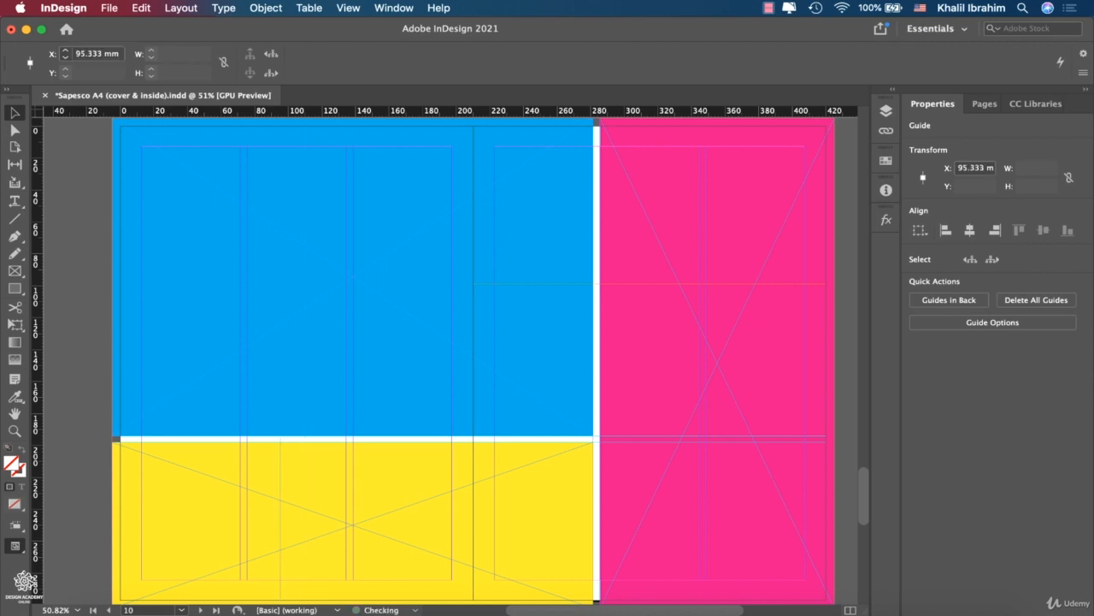
- Double the left page's vertical guide X position and subtract 4 mm from the result, moving the guide to 186.666 mm
{"action": "left_click", "coordinate": [102, 55]}
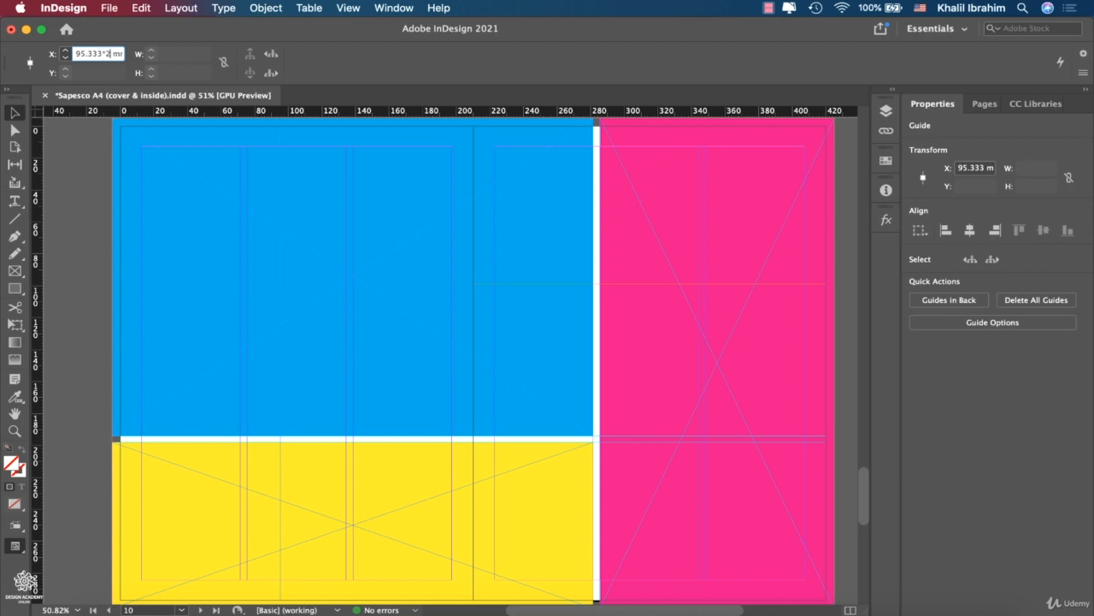
{"action": "type", "text": "*2"}
{"action": "key", "text": "Return"}
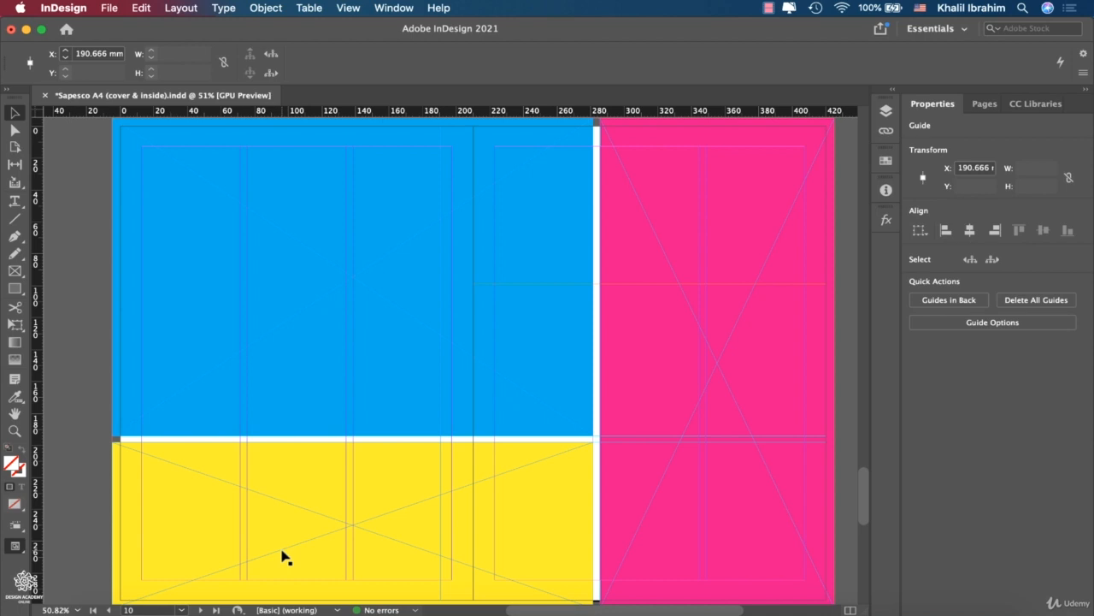
{"action": "left_click", "coordinate": [106, 53]}
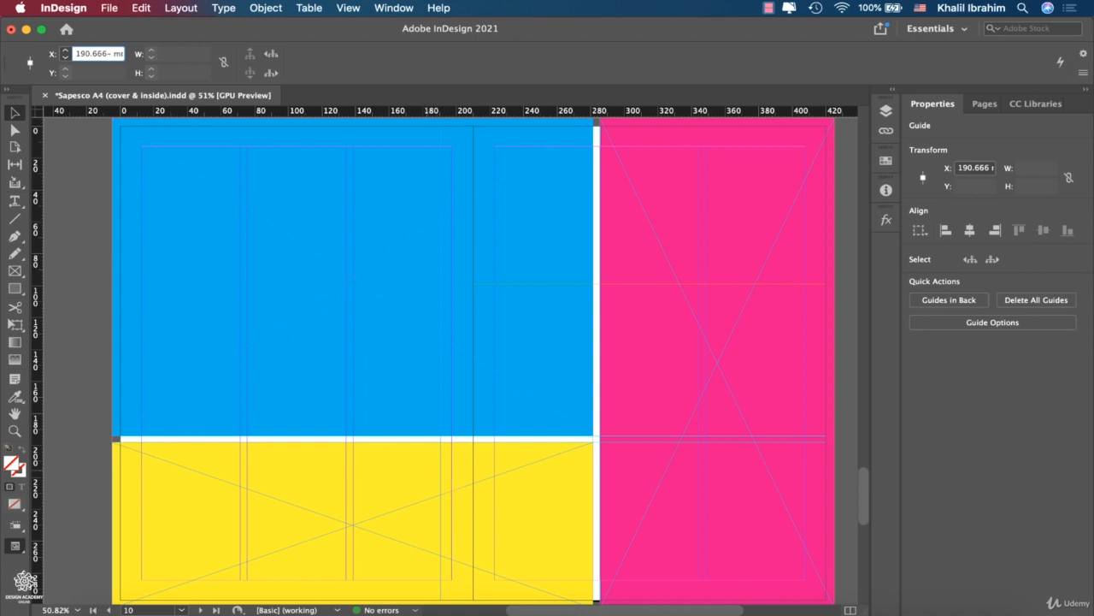
{"action": "type", "text": "-4"}
{"action": "key", "text": "Return"}
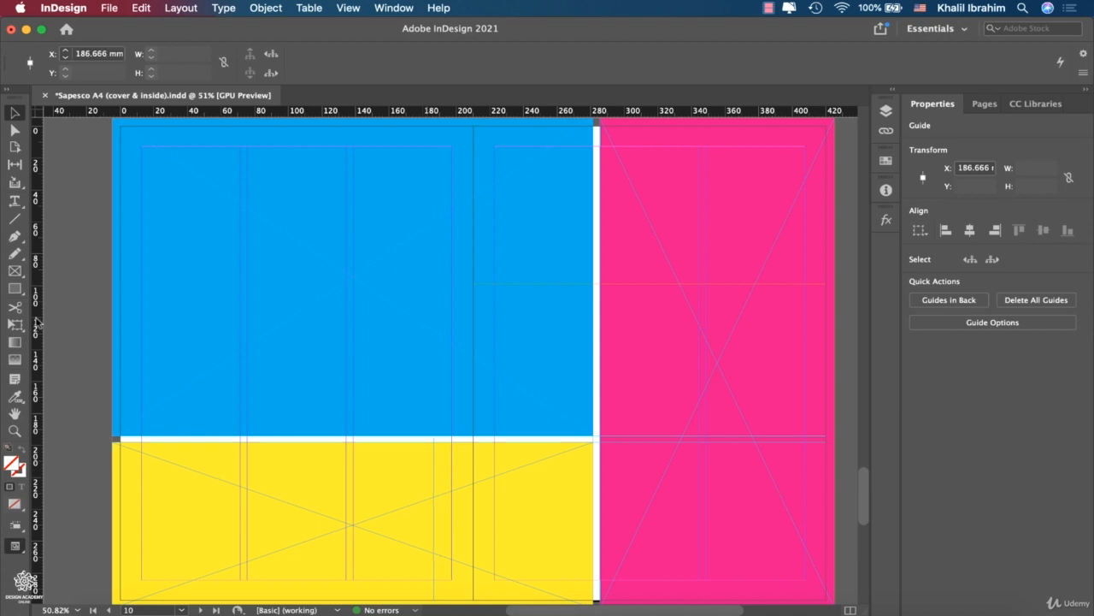